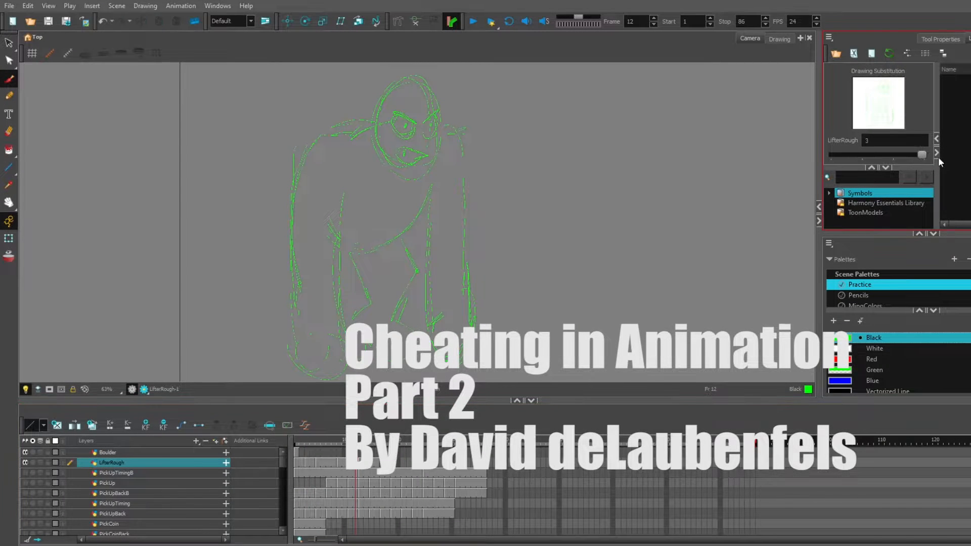
Play back the LifterRough animation and review the poses at frames 15, 17 and 1.
{"action": "left_click", "coordinate": [352, 468]}
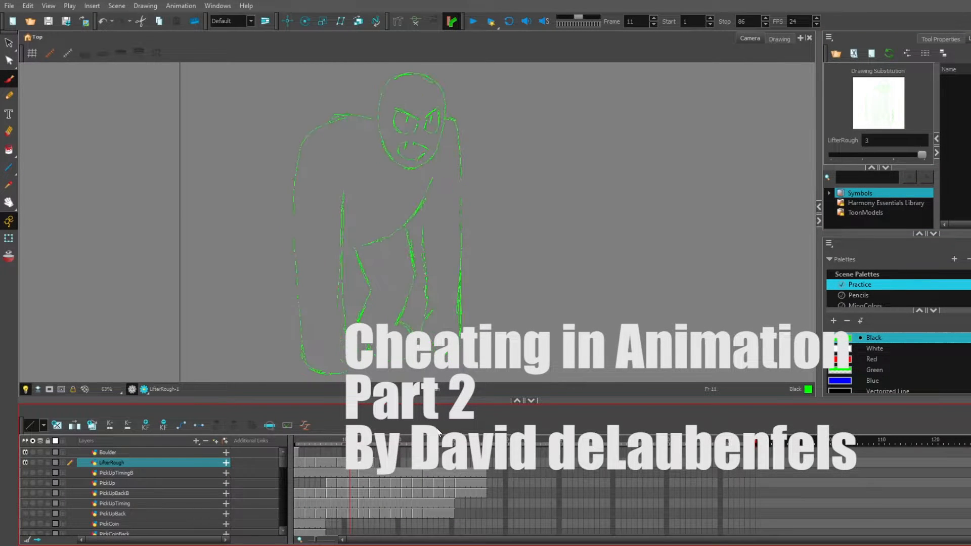
{"action": "left_click", "coordinate": [473, 22]}
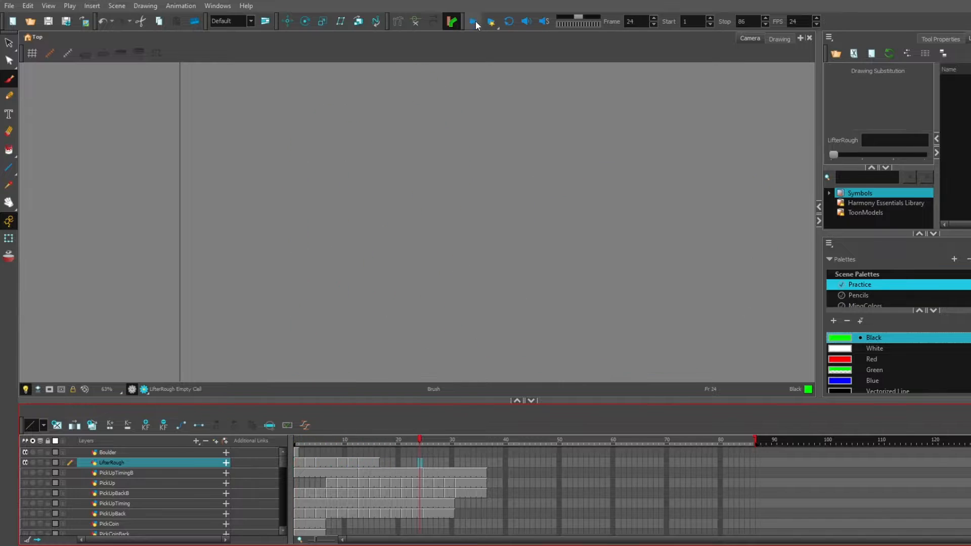
{"action": "left_click", "coordinate": [371, 445]}
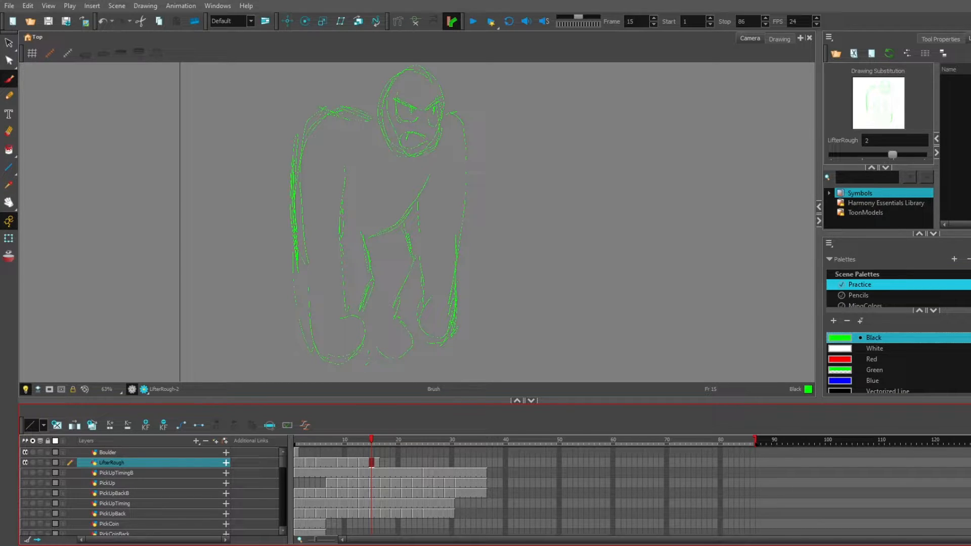
{"action": "left_click", "coordinate": [385, 460]}
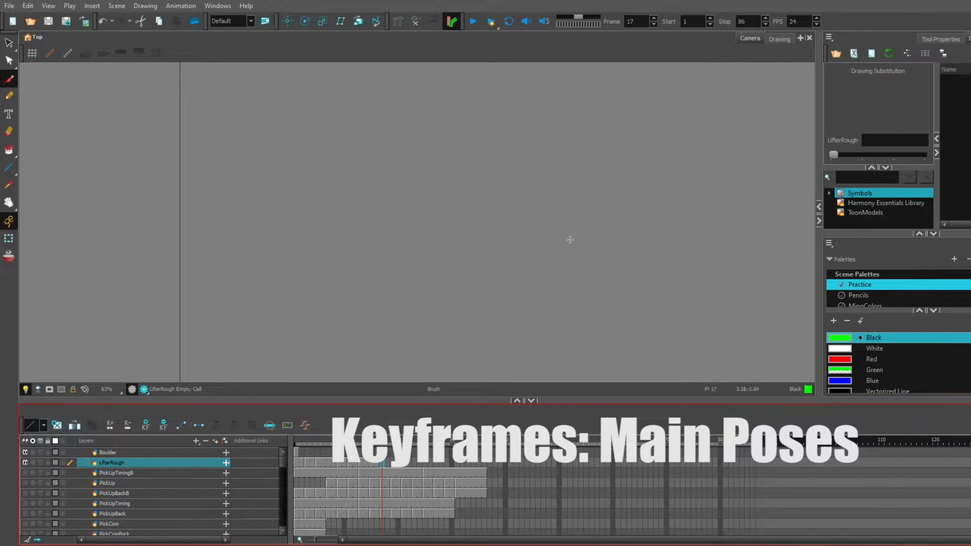
{"action": "scroll", "coordinate": [726, 286], "scroll_direction": "down", "scroll_amount": 1}
{"action": "left_click", "coordinate": [298, 440]}
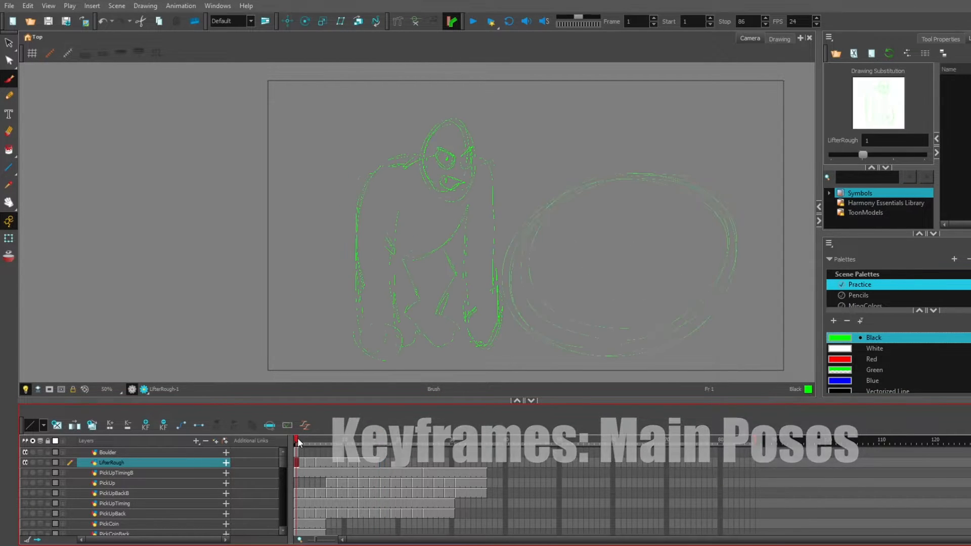
Pan the canvas to centre the camera area and return to the empty frame 17.
{"action": "left_click", "coordinate": [9, 202]}
{"action": "left_click_drag", "start_coordinate": [453, 287], "coordinate": [316, 288]}
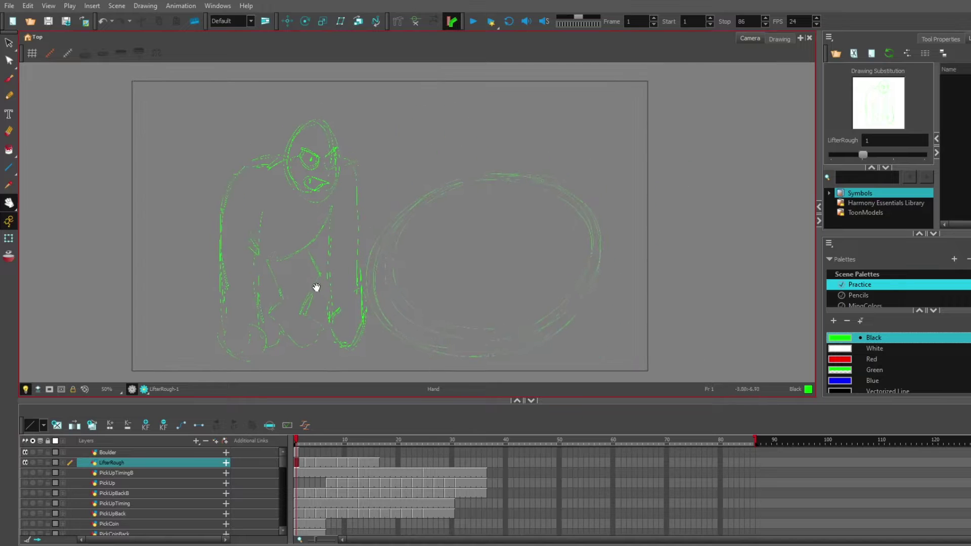
{"action": "left_click", "coordinate": [382, 442]}
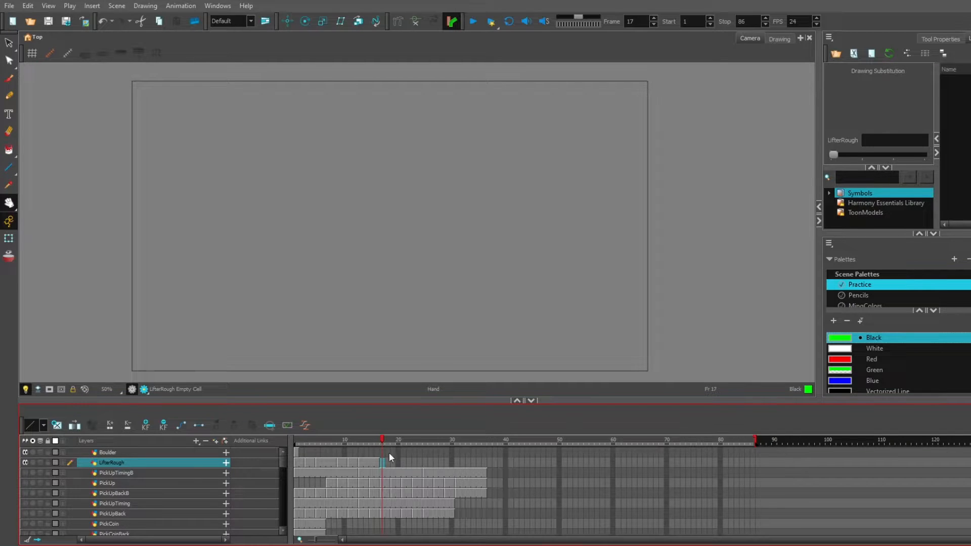
On the Boulder layer scrub frames 14–17 comparing poses, then sketch a curved green stroke on frame 17.
{"action": "left_click", "coordinate": [295, 452]}
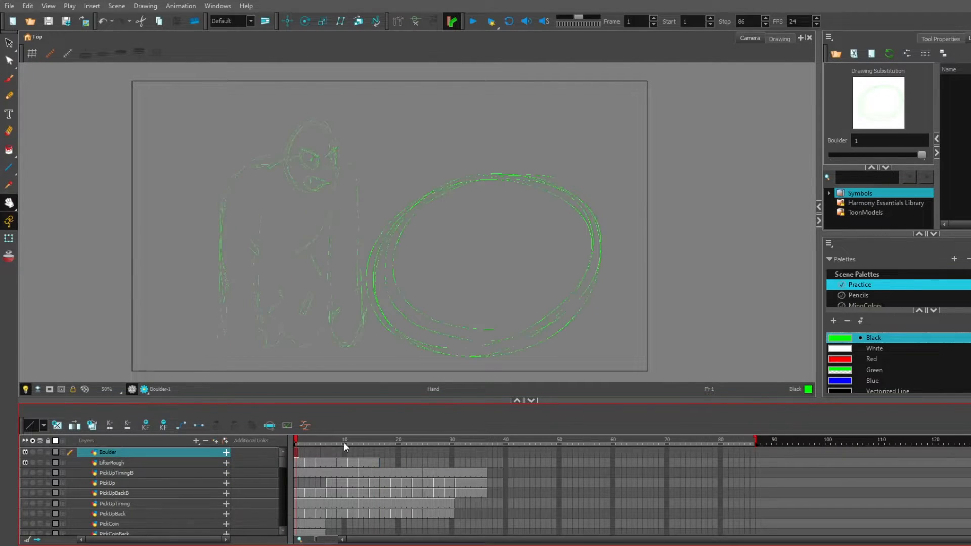
{"action": "key", "text": "Return"}
{"action": "left_click", "coordinate": [368, 446]}
{"action": "left_click_drag", "start_coordinate": [369, 446], "coordinate": [382, 441]}
{"action": "key", "text": "comma"}
{"action": "key", "text": "period"}
{"action": "key", "text": "alt+b"}
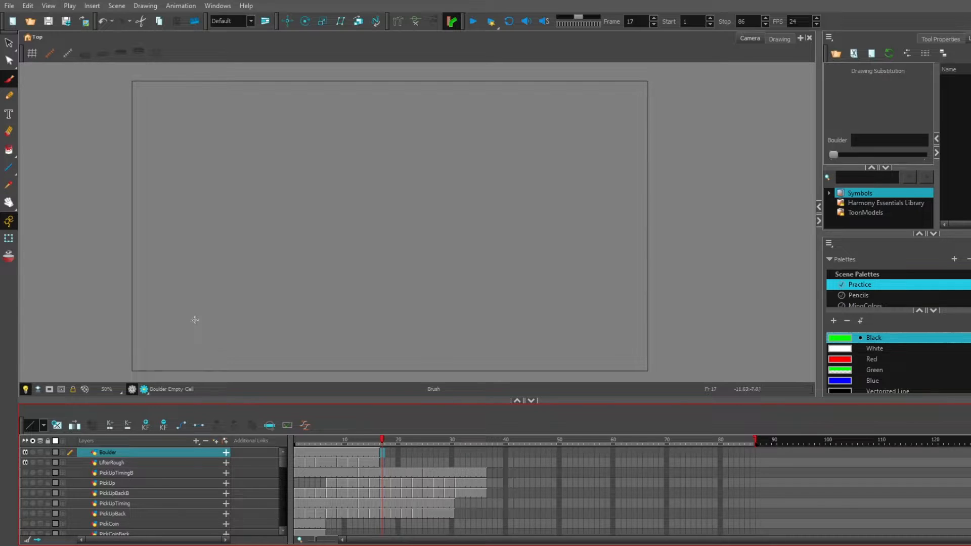
{"action": "mouse_move", "coordinate": [193, 317]}
{"action": "left_mouse_down"}
{"action": "mouse_move", "coordinate": [361, 324]}
{"action": "mouse_move", "coordinate": [390, 211]}
{"action": "left_mouse_up"}
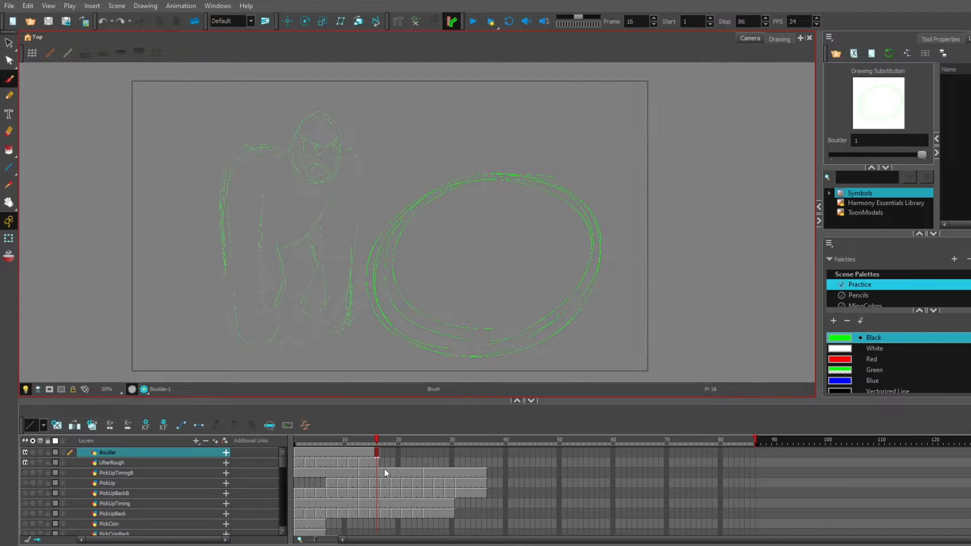
{"action": "left_click", "coordinate": [382, 462]}
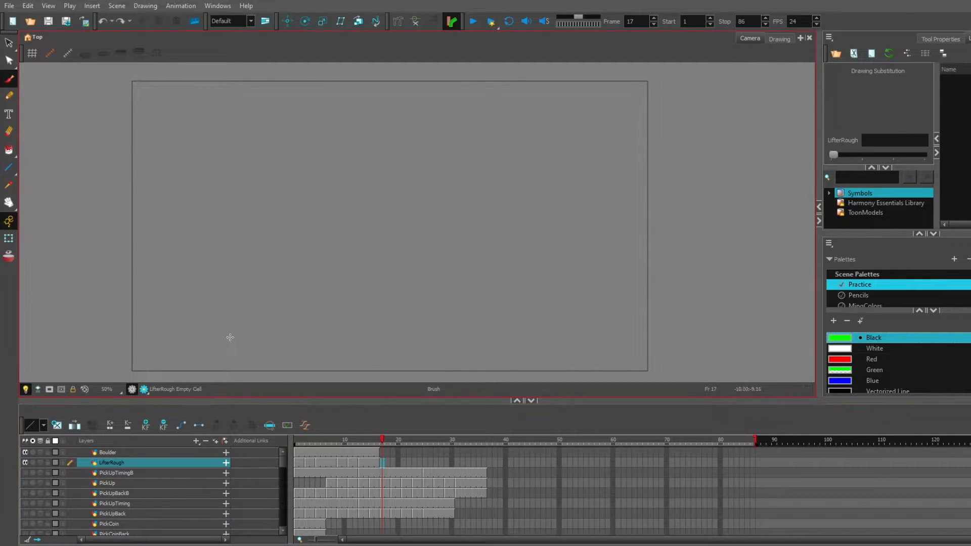
{"action": "mouse_move", "coordinate": [230, 337]}
{"action": "left_mouse_down"}
{"action": "mouse_move", "coordinate": [385, 217]}
{"action": "mouse_move", "coordinate": [282, 341]}
{"action": "mouse_move", "coordinate": [243, 195]}
{"action": "mouse_move", "coordinate": [229, 299]}
{"action": "left_mouse_up"}
{"action": "left_click_drag", "start_coordinate": [210, 199], "coordinate": [313, 180]}
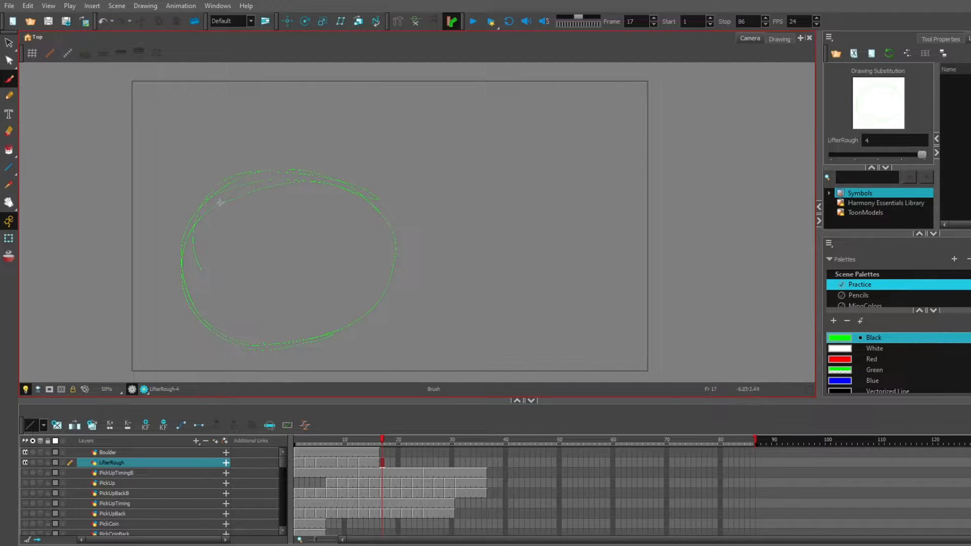
{"action": "left_click_drag", "start_coordinate": [213, 206], "coordinate": [326, 199]}
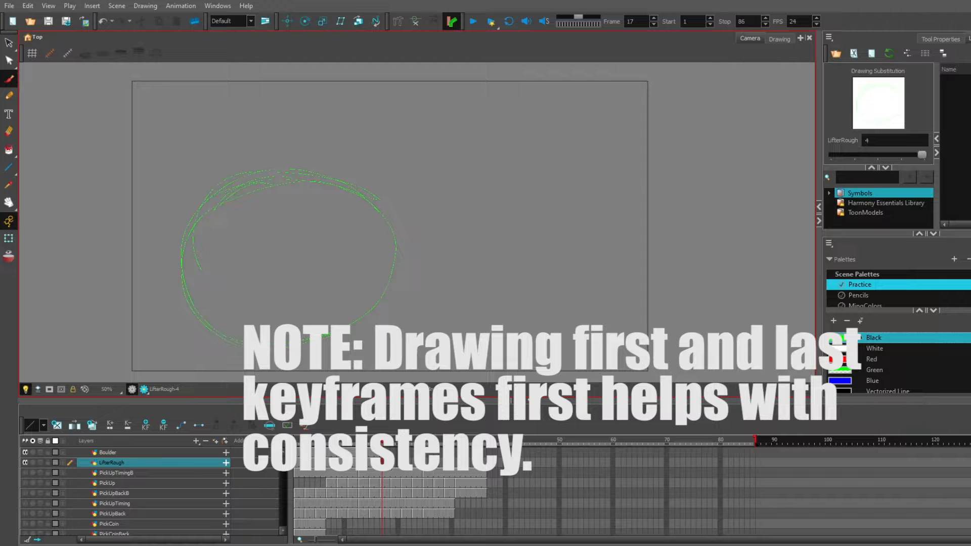
{"action": "left_click", "coordinate": [395, 455]}
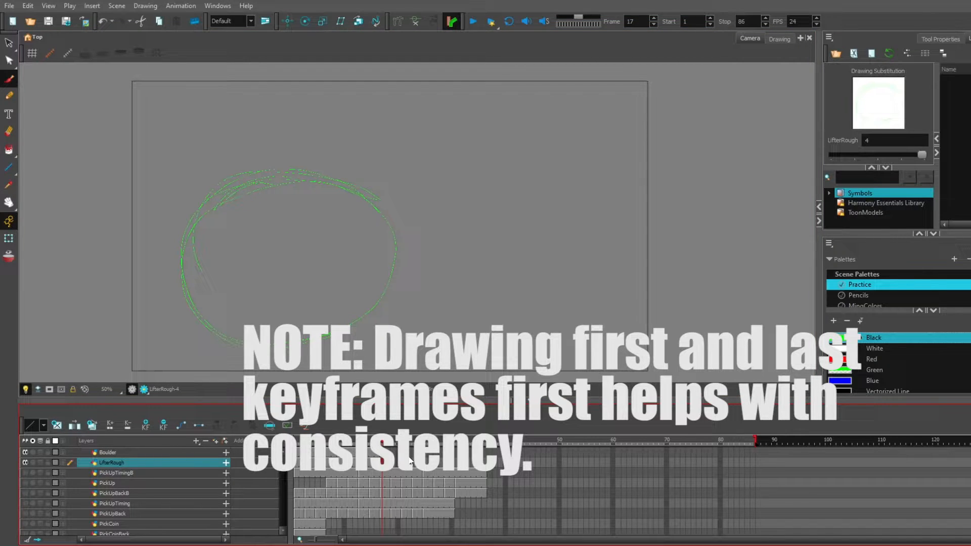
{"action": "key", "text": "Delete"}
{"action": "key", "text": "comma"}
{"action": "key", "text": "period"}
{"action": "key", "text": "comma"}
{"action": "key", "text": "period"}
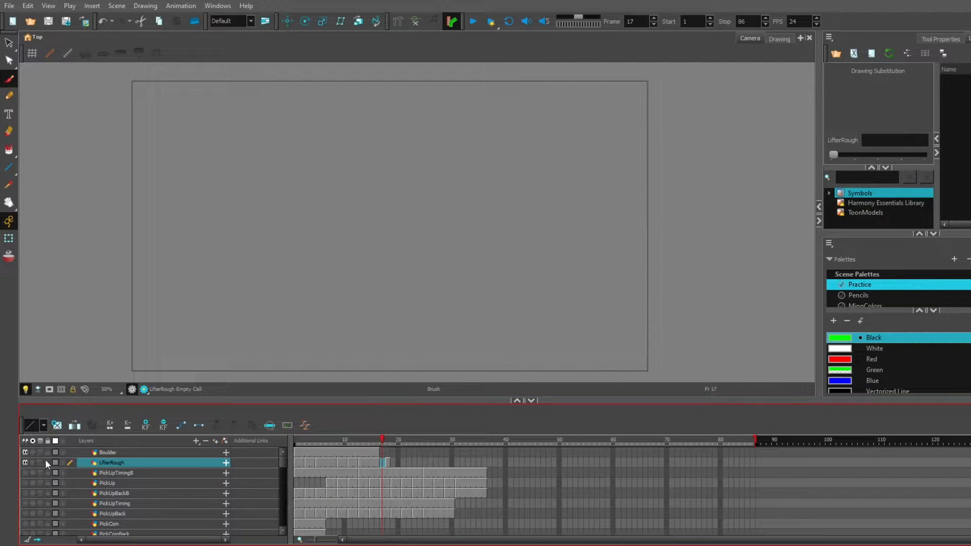
With onion skin as reference, sketch the ogre's feet, head circle and both raised arms on frame 17.
{"action": "left_click", "coordinate": [39, 462]}
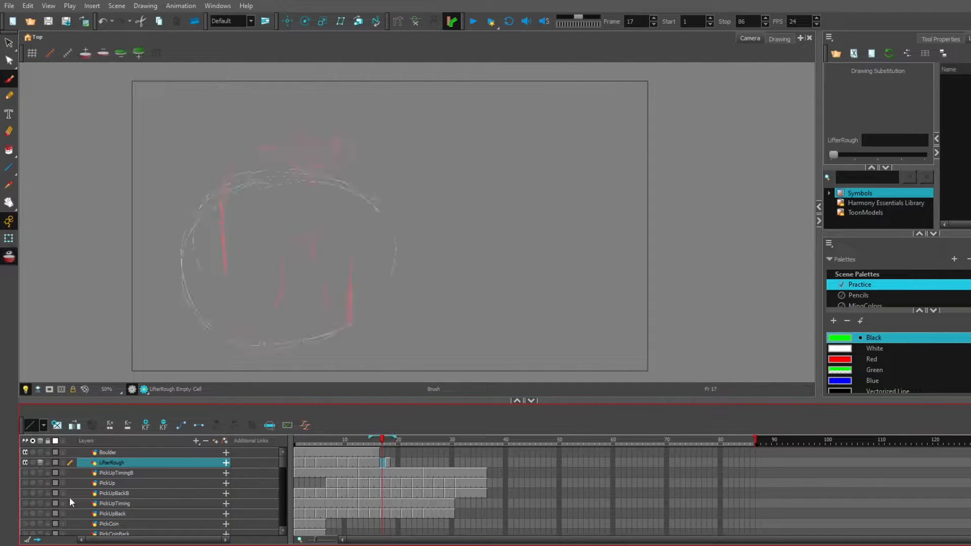
{"action": "left_click_drag", "start_coordinate": [261, 337], "coordinate": [306, 317]}
{"action": "key", "text": "alt+o"}
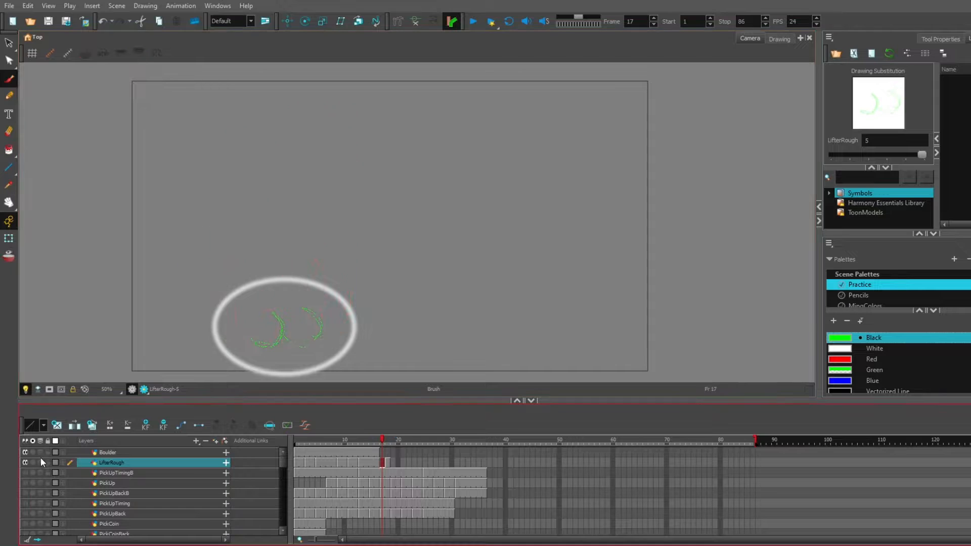
{"action": "left_click_drag", "start_coordinate": [261, 125], "coordinate": [229, 129]}
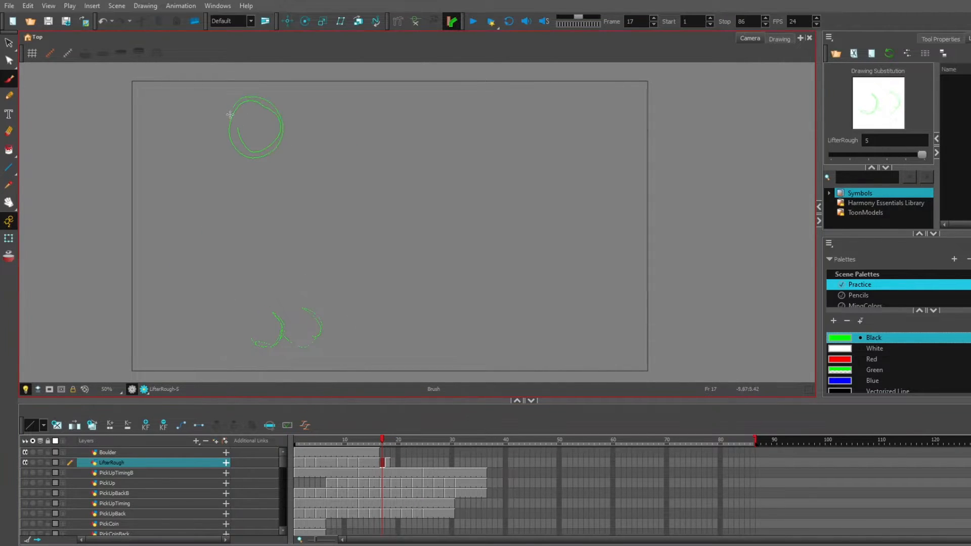
{"action": "left_click_drag", "start_coordinate": [165, 90], "coordinate": [211, 185]}
{"action": "left_click_drag", "start_coordinate": [318, 85], "coordinate": [295, 185]}
{"action": "left_click_drag", "start_coordinate": [206, 85], "coordinate": [229, 158]}
After flipping against frame 16, outline the left leg and torso and add detail inside the head.
{"action": "key", "text": "comma"}
{"action": "key", "text": "period"}
{"action": "left_click_drag", "start_coordinate": [231, 262], "coordinate": [234, 323]}
{"action": "left_click_drag", "start_coordinate": [205, 176], "coordinate": [233, 273]}
{"action": "left_click_drag", "start_coordinate": [212, 229], "coordinate": [232, 292]}
{"action": "mouse_move", "coordinate": [252, 108]}
{"action": "left_mouse_down"}
{"action": "mouse_move", "coordinate": [247, 127]}
{"action": "mouse_move", "coordinate": [258, 106]}
{"action": "left_mouse_up"}
Clear the drawing on LifterRough frame 17 and flip against the frame 16 boulder and previous pose.
{"action": "left_click", "coordinate": [383, 464]}
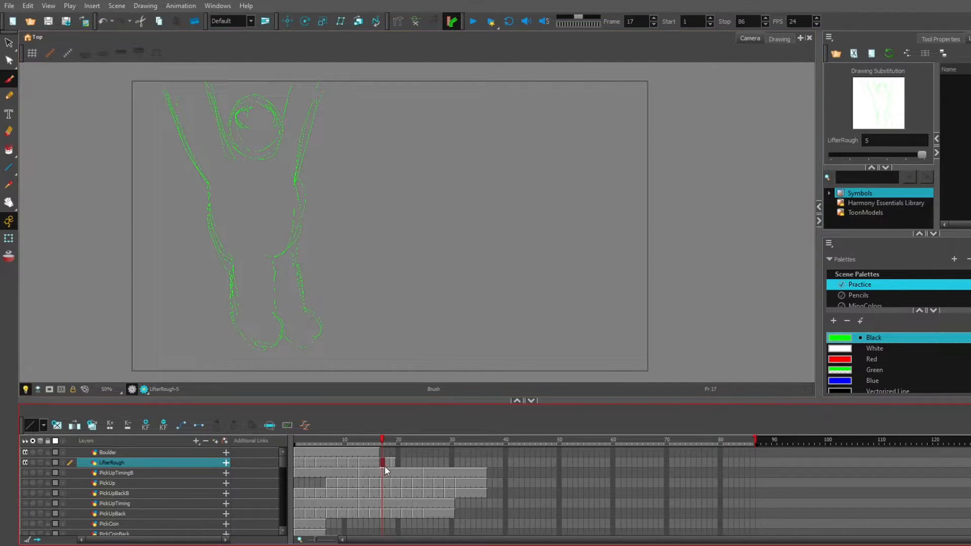
{"action": "key", "text": "Delete"}
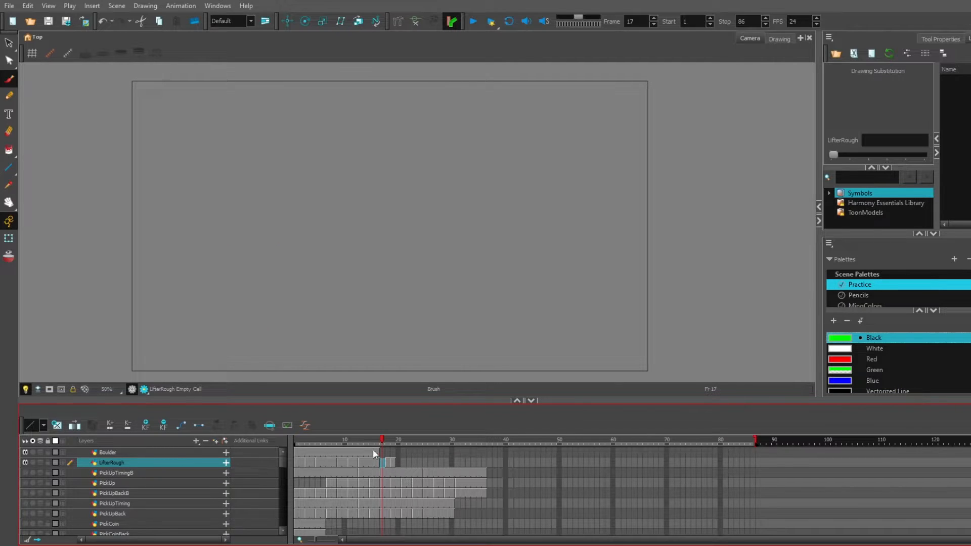
{"action": "left_click", "coordinate": [377, 453]}
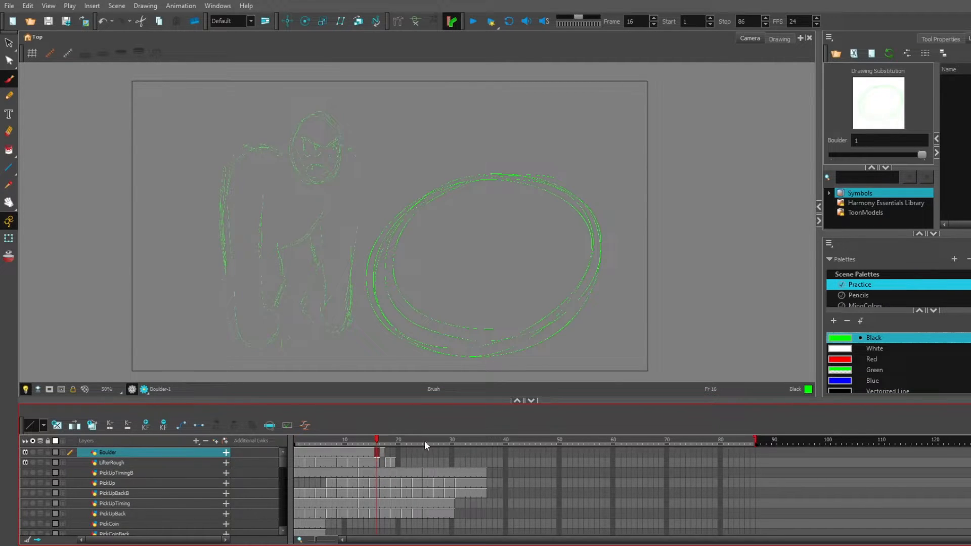
{"action": "left_click", "coordinate": [383, 463]}
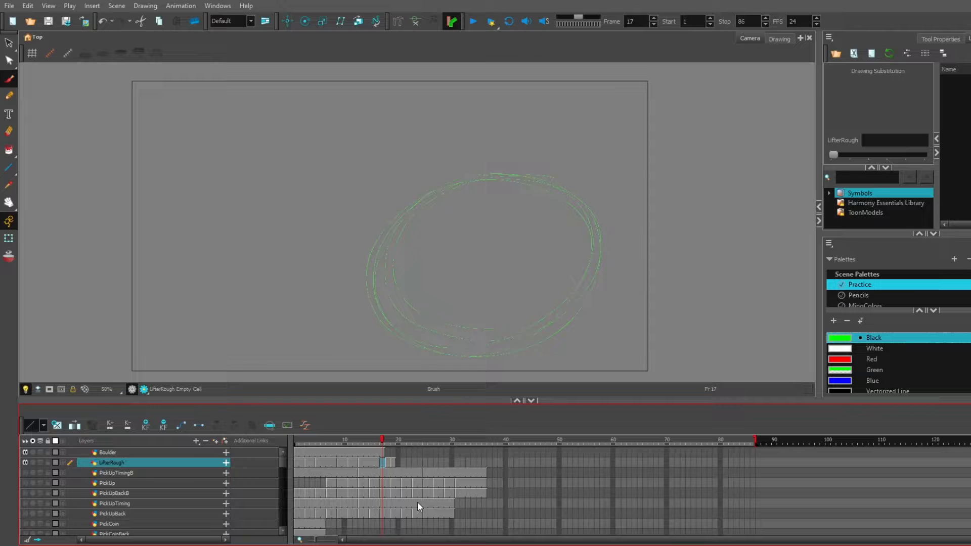
{"action": "key", "text": "comma"}
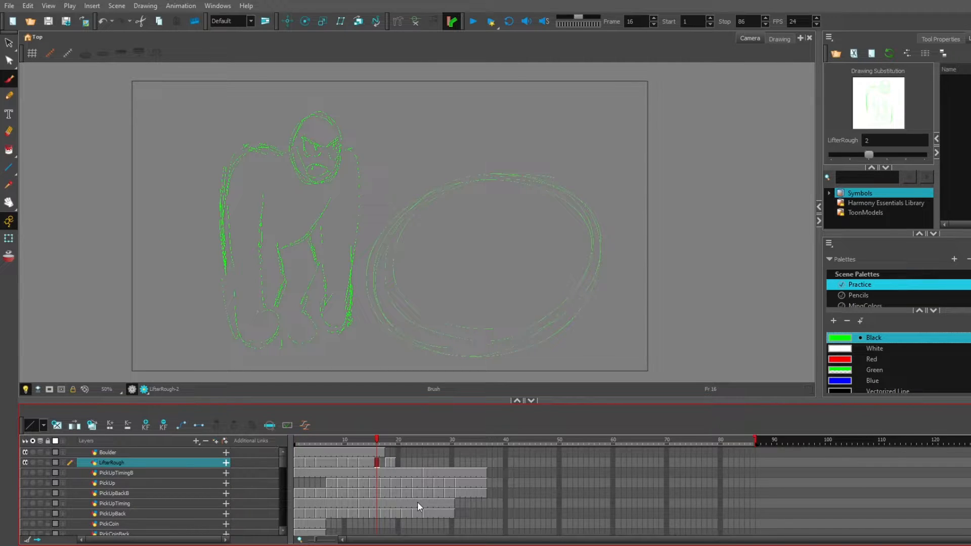
{"action": "key", "text": "period"}
With onion skin on, sketch the ogre's head, body lines and reaching arms over the boulder on frame 17.
{"action": "left_click", "coordinate": [40, 464]}
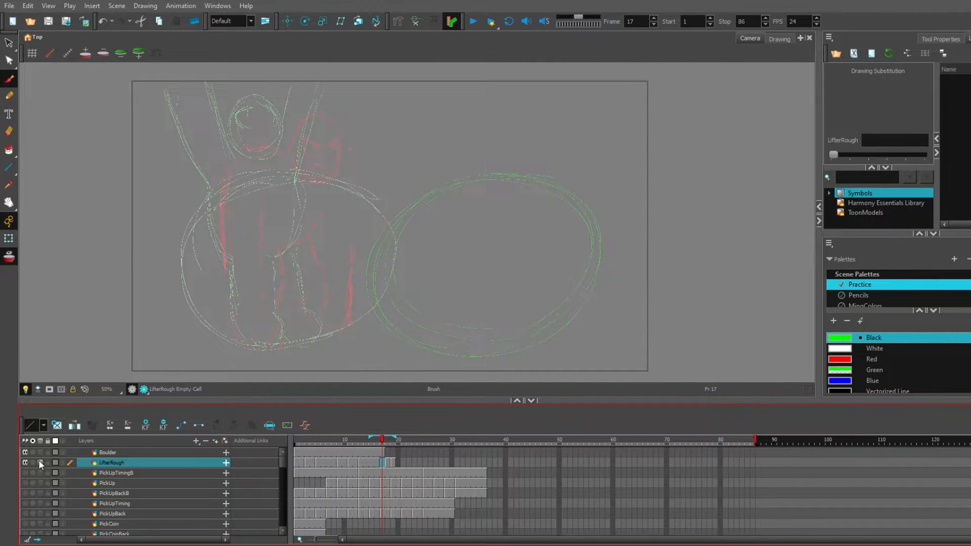
{"action": "left_click_drag", "start_coordinate": [383, 144], "coordinate": [385, 143]}
{"action": "left_click_drag", "start_coordinate": [349, 217], "coordinate": [406, 257]}
{"action": "left_click_drag", "start_coordinate": [330, 254], "coordinate": [398, 295]}
{"action": "left_click_drag", "start_coordinate": [391, 243], "coordinate": [460, 307]}
{"action": "left_click_drag", "start_coordinate": [342, 177], "coordinate": [271, 230]}
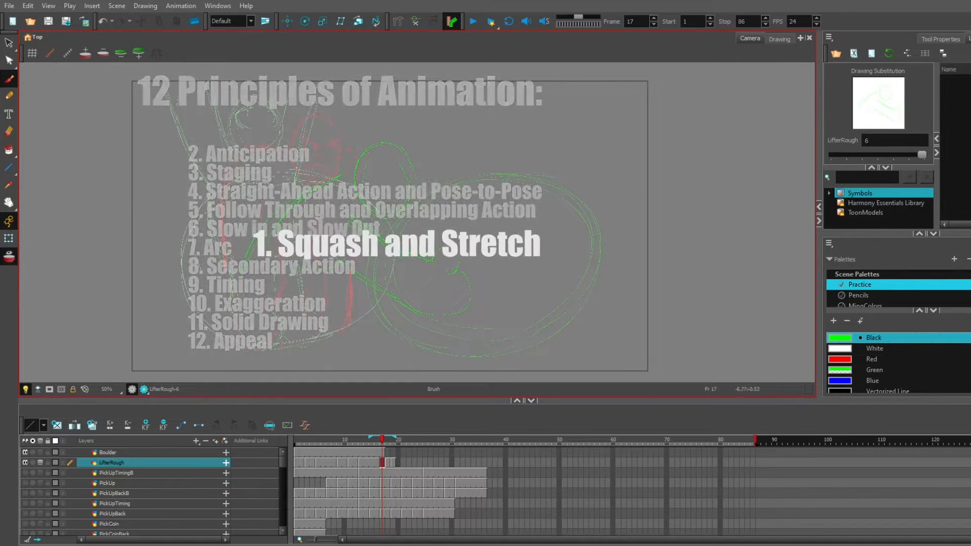
Refine the lower body and hand, undo a traced boulder outline, and add a face detail.
{"action": "left_click_drag", "start_coordinate": [290, 275], "coordinate": [259, 310]}
{"action": "mouse_move", "coordinate": [254, 232]}
{"action": "left_mouse_down"}
{"action": "mouse_move", "coordinate": [232, 319]}
{"action": "mouse_move", "coordinate": [267, 339]}
{"action": "left_mouse_up"}
{"action": "left_click_drag", "start_coordinate": [307, 290], "coordinate": [296, 307]}
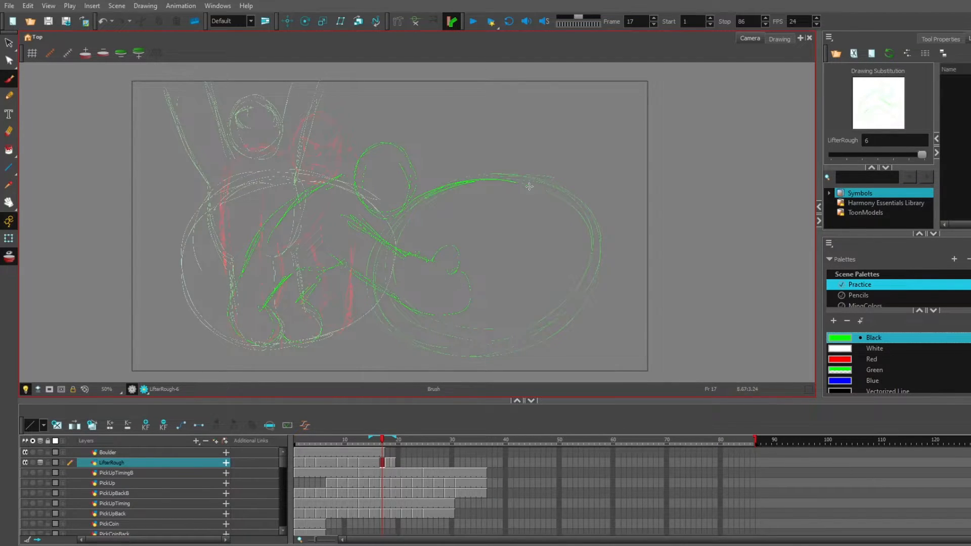
{"action": "left_click_drag", "start_coordinate": [429, 192], "coordinate": [584, 281]}
{"action": "left_click_drag", "start_coordinate": [565, 207], "coordinate": [392, 336]}
{"action": "key", "text": "ctrl+z"}
{"action": "left_click_drag", "start_coordinate": [375, 180], "coordinate": [392, 179]}
{"action": "left_click", "coordinate": [383, 462]}
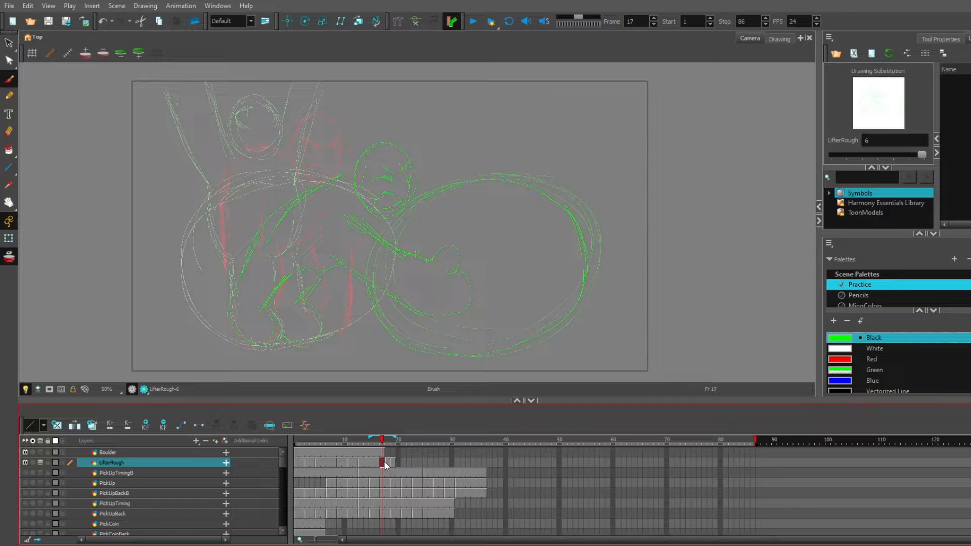
Add a frame, clear frame 17, narrow the onion skin range, and sketch the head and raised arms.
{"action": "key", "text": "plus"}
{"action": "key", "text": "Delete"}
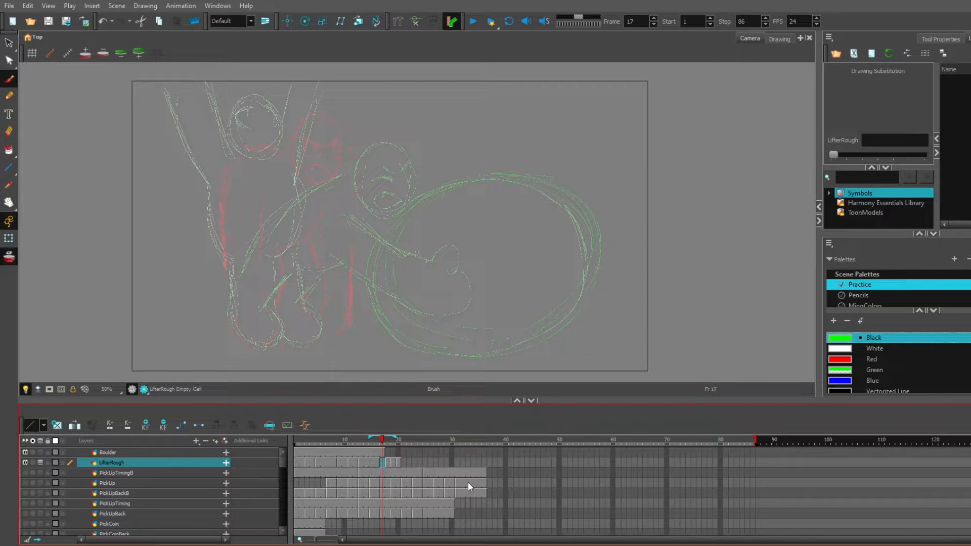
{"action": "left_click_drag", "start_coordinate": [395, 438], "coordinate": [389, 438]}
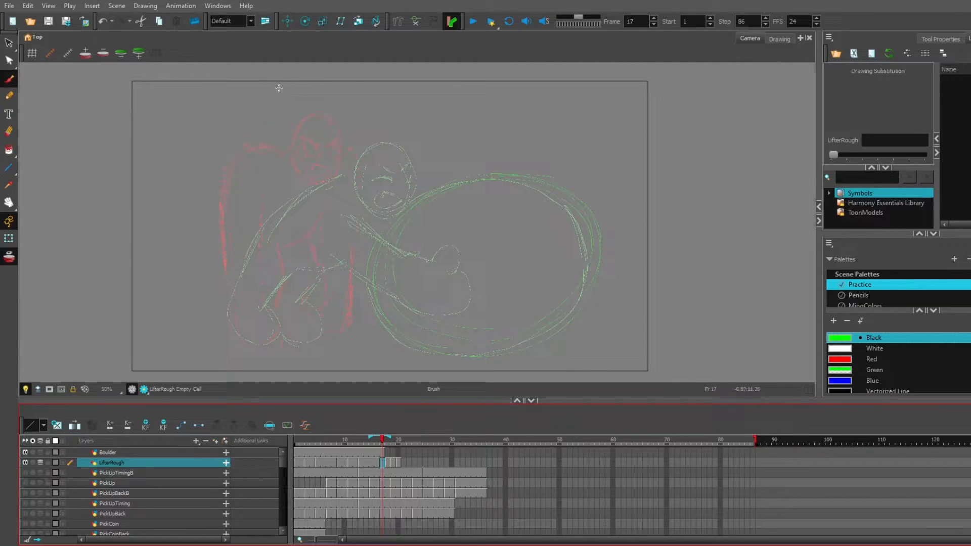
{"action": "left_click_drag", "start_coordinate": [278, 85], "coordinate": [163, 131]}
{"action": "left_click_drag", "start_coordinate": [369, 87], "coordinate": [311, 107]}
Outline the torso and legs, draw the right arm and hand, and add face details.
{"action": "left_click_drag", "start_coordinate": [309, 148], "coordinate": [318, 208]}
{"action": "left_click_drag", "start_coordinate": [243, 131], "coordinate": [233, 217]}
{"action": "left_click_drag", "start_coordinate": [229, 176], "coordinate": [323, 315]}
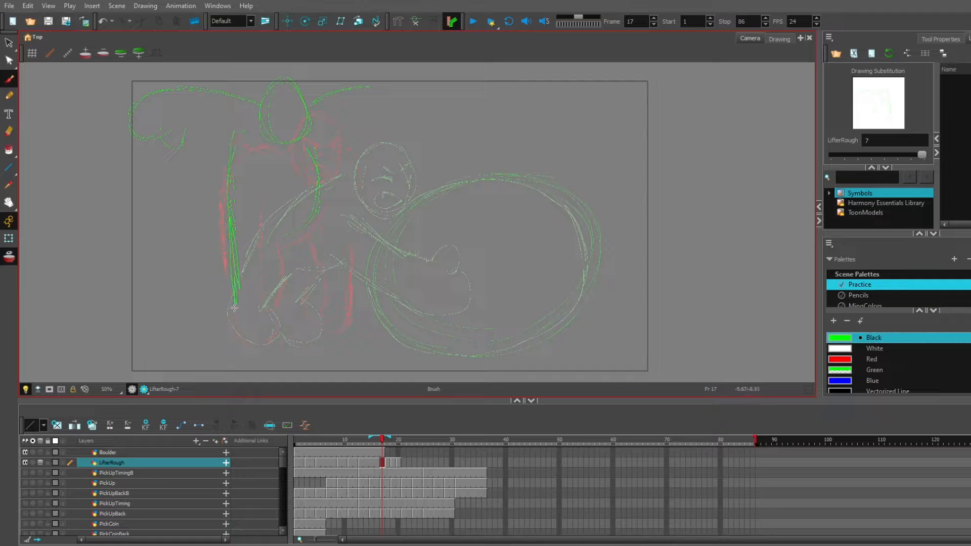
{"action": "left_click_drag", "start_coordinate": [268, 241], "coordinate": [269, 305]}
{"action": "left_click_drag", "start_coordinate": [185, 123], "coordinate": [233, 136]}
{"action": "left_click_drag", "start_coordinate": [323, 135], "coordinate": [377, 127]}
{"action": "left_click_drag", "start_coordinate": [375, 85], "coordinate": [370, 111]}
{"action": "mouse_move", "coordinate": [266, 108]}
{"action": "left_mouse_down"}
{"action": "mouse_move", "coordinate": [298, 116]}
{"action": "mouse_move", "coordinate": [302, 134]}
{"action": "mouse_move", "coordinate": [280, 115]}
{"action": "left_mouse_up"}
Play the animation from frame 16 and check the poses at frames 17, 20 and 26.
{"action": "left_click", "coordinate": [377, 462]}
{"action": "key", "text": "Return"}
{"action": "left_click", "coordinate": [383, 462]}
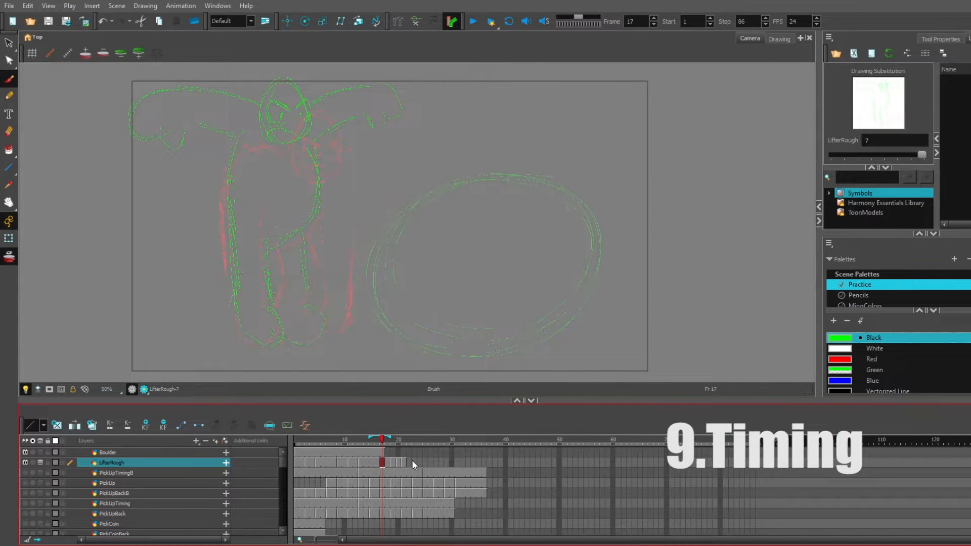
{"action": "left_click", "coordinate": [398, 465]}
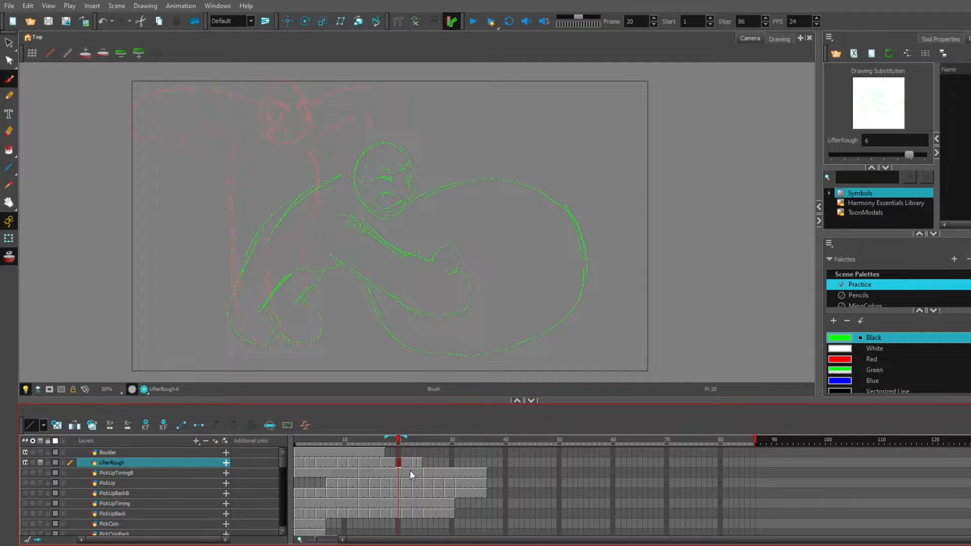
{"action": "left_click", "coordinate": [415, 465]}
Hold the frame 26 drawing two frames longer, then replay and scrub the timeline to review timing.
{"action": "left_click", "coordinate": [430, 463]}
{"action": "key", "text": "plus"}
{"action": "key", "text": "plus"}
{"action": "left_click", "coordinate": [473, 20]}
{"action": "left_click_drag", "start_coordinate": [325, 439], "coordinate": [387, 460]}
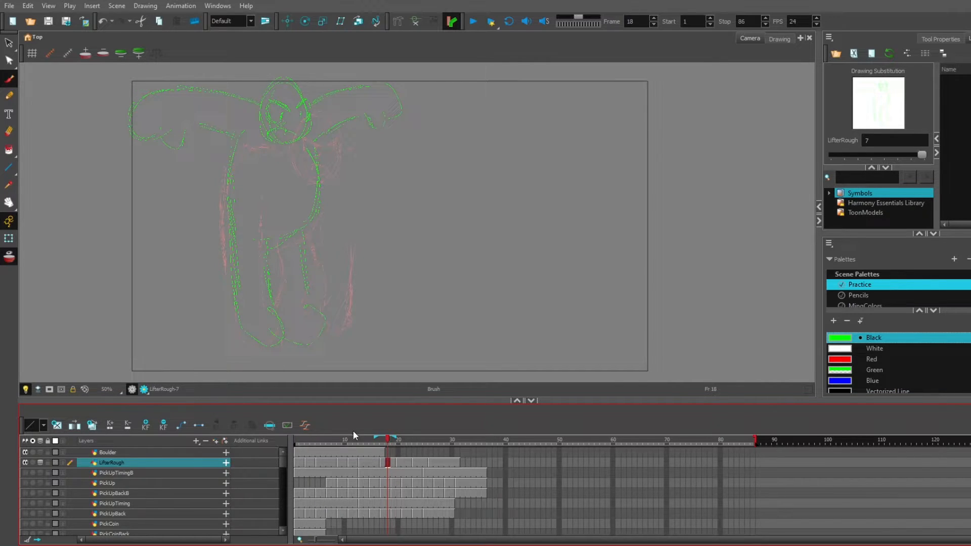
{"action": "left_click_drag", "start_coordinate": [372, 441], "coordinate": [384, 442]}
{"action": "mouse_move", "coordinate": [297, 440]}
{"action": "left_mouse_down"}
{"action": "mouse_move", "coordinate": [442, 440]}
{"action": "mouse_move", "coordinate": [369, 442]}
{"action": "mouse_move", "coordinate": [387, 440]}
{"action": "left_mouse_up"}
Check frame 16, then make LifterRough frame 17 an empty cell.
{"action": "left_click", "coordinate": [377, 465]}
{"action": "left_click", "coordinate": [383, 467]}
{"action": "key", "text": "Delete"}
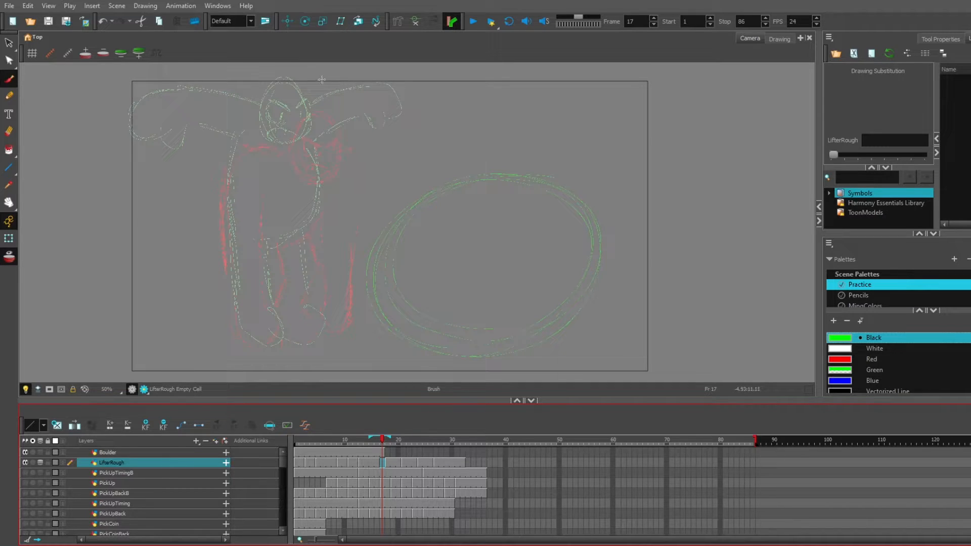
Sketch green smear strokes over both shoulders and arms of the overhead-lift pose at frame 17.
{"action": "mouse_move", "coordinate": [308, 93]}
{"action": "left_mouse_down"}
{"action": "mouse_move", "coordinate": [372, 70]}
{"action": "mouse_move", "coordinate": [402, 102]}
{"action": "left_mouse_up"}
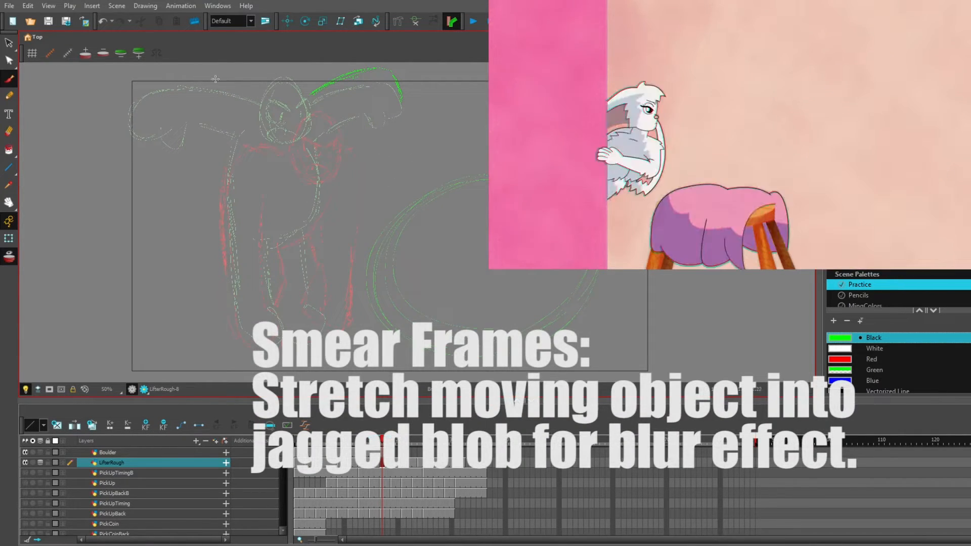
{"action": "mouse_move", "coordinate": [220, 80]}
{"action": "left_mouse_down"}
{"action": "mouse_move", "coordinate": [252, 93]}
{"action": "mouse_move", "coordinate": [175, 68]}
{"action": "mouse_move", "coordinate": [152, 93]}
{"action": "left_mouse_up"}
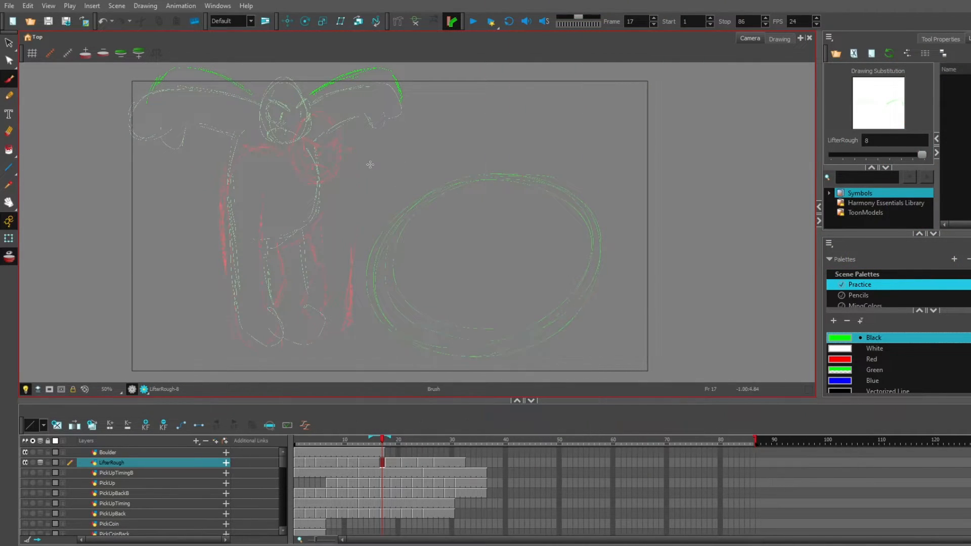
{"action": "mouse_move", "coordinate": [401, 93]}
{"action": "left_mouse_down"}
{"action": "mouse_move", "coordinate": [389, 110]}
{"action": "mouse_move", "coordinate": [330, 128]}
{"action": "mouse_move", "coordinate": [319, 167]}
{"action": "left_mouse_up"}
{"action": "mouse_move", "coordinate": [197, 111]}
{"action": "left_mouse_down"}
{"action": "mouse_move", "coordinate": [172, 114]}
{"action": "mouse_move", "coordinate": [152, 95]}
{"action": "mouse_move", "coordinate": [229, 125]}
{"action": "mouse_move", "coordinate": [179, 149]}
{"action": "mouse_move", "coordinate": [191, 195]}
{"action": "mouse_move", "coordinate": [242, 177]}
{"action": "left_mouse_up"}
Rework the ogre's hands with brush and eraser, clean stray lines on the right hand, then play back.
{"action": "key", "text": "alt+e"}
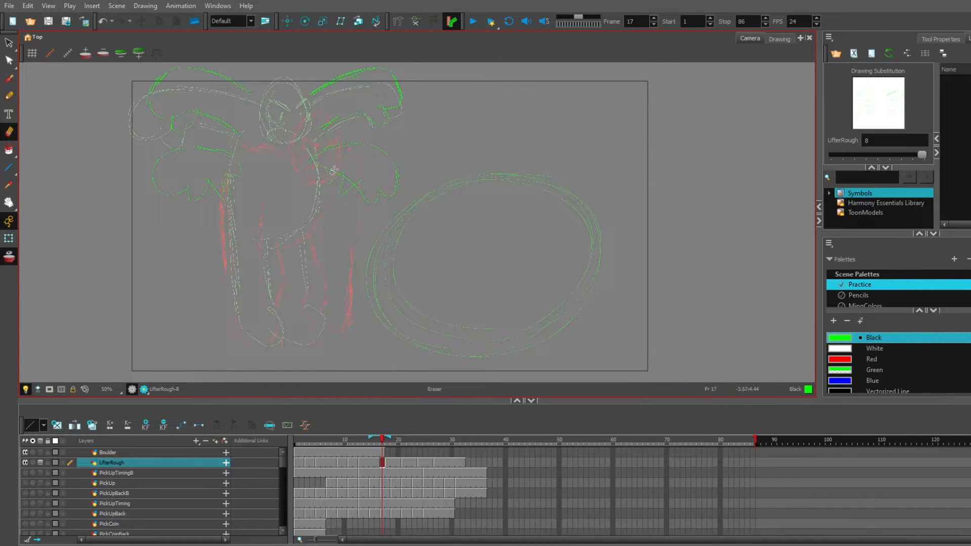
{"action": "key", "text": "alt+b"}
{"action": "key", "text": "alt+e"}
{"action": "key", "text": "alt+b"}
{"action": "left_click_drag", "start_coordinate": [201, 118], "coordinate": [292, 89]}
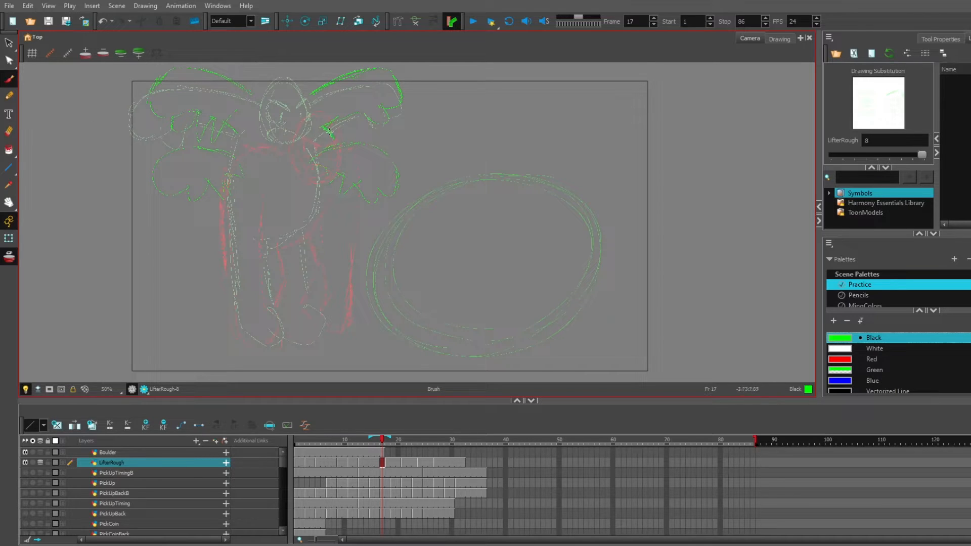
{"action": "key", "text": "alt+e"}
{"action": "left_click_drag", "start_coordinate": [327, 123], "coordinate": [364, 101]}
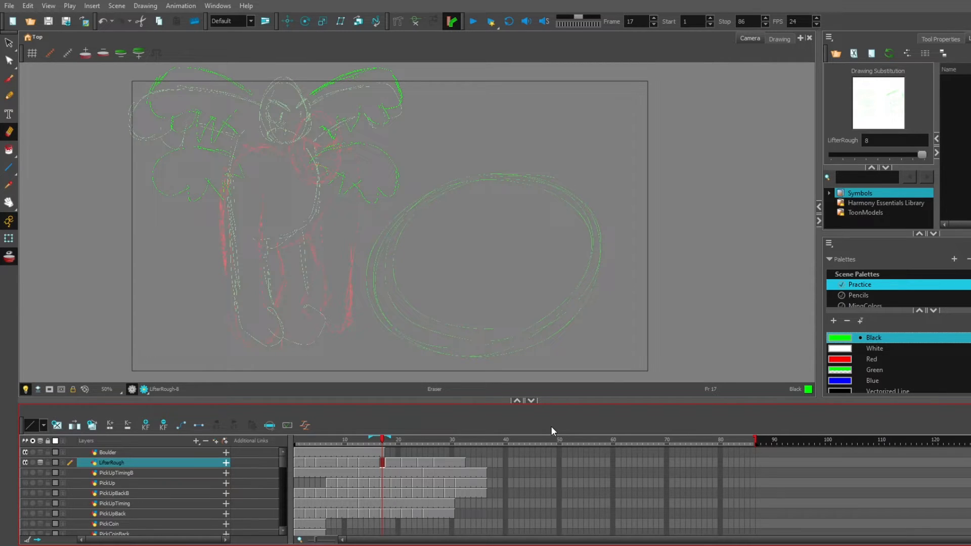
{"action": "key", "text": "Return"}
Stop playback, scrub to frame 21, step to 20, and bring up the LifterRough drawing at frame 22.
{"action": "left_click", "coordinate": [472, 22]}
{"action": "left_click_drag", "start_coordinate": [343, 441], "coordinate": [405, 442]}
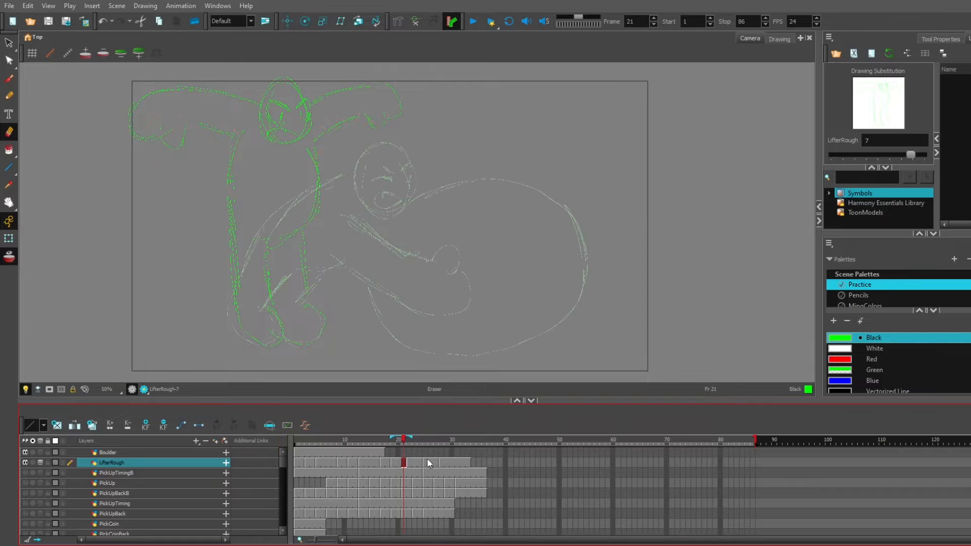
{"action": "key", "text": "comma"}
{"action": "left_click", "coordinate": [407, 465]}
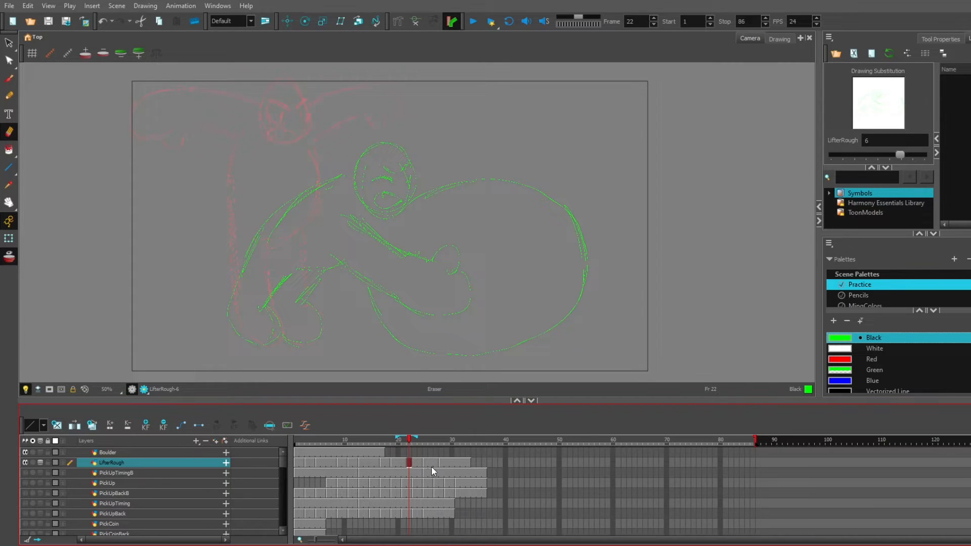
Delete the frame 22 drawing, extend the frame 23 exposure by one, and return to empty frame 22.
{"action": "key", "text": "Delete"}
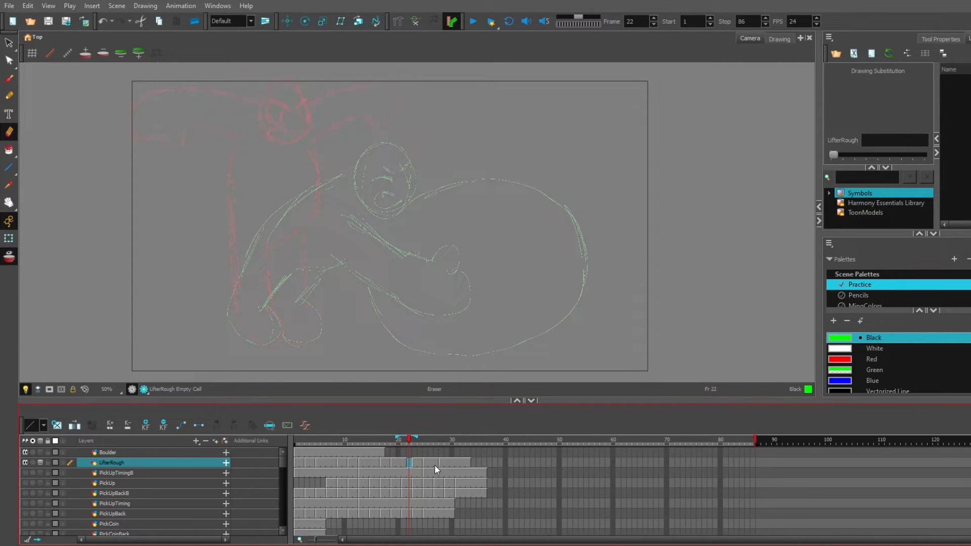
{"action": "left_click", "coordinate": [414, 461]}
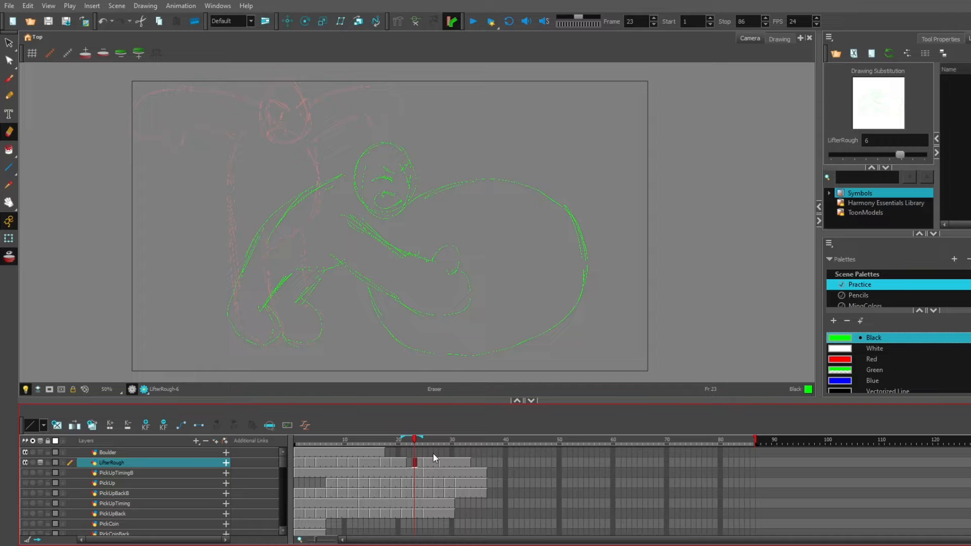
{"action": "key", "text": "plus"}
{"action": "key", "text": "comma"}
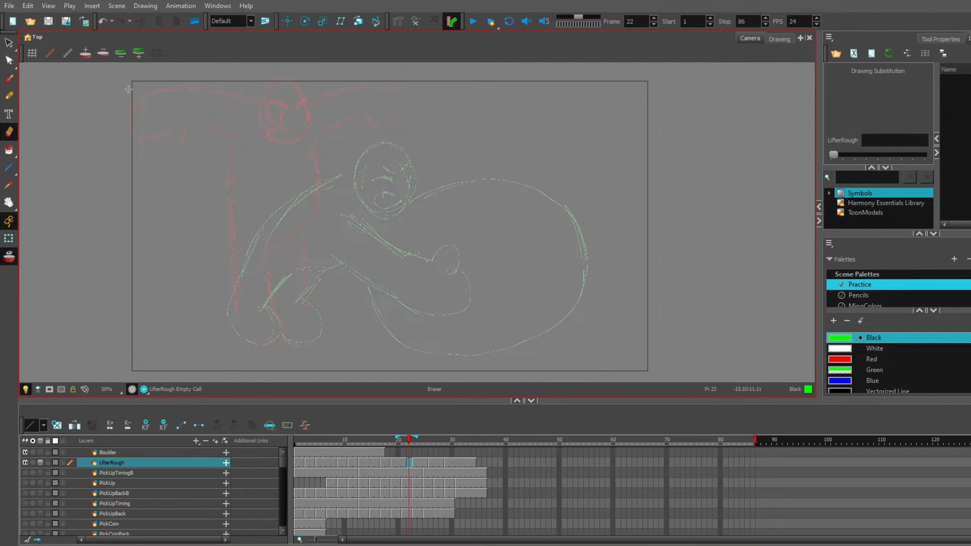
Draw a rough green oval head above the crouched figure on frame 22.
{"action": "key", "text": "alt+b"}
{"action": "left_click_drag", "start_coordinate": [302, 100], "coordinate": [299, 126]}
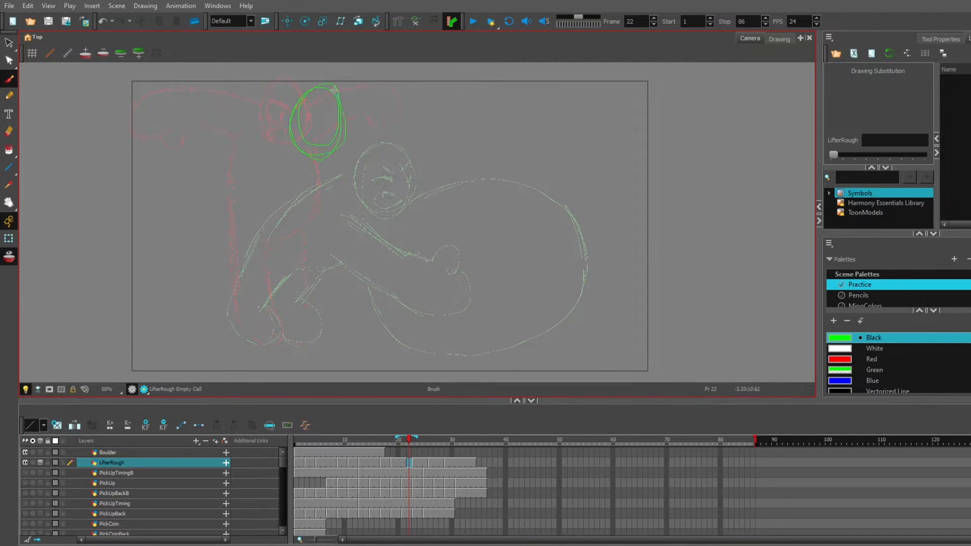
{"action": "key", "text": "alt+e"}
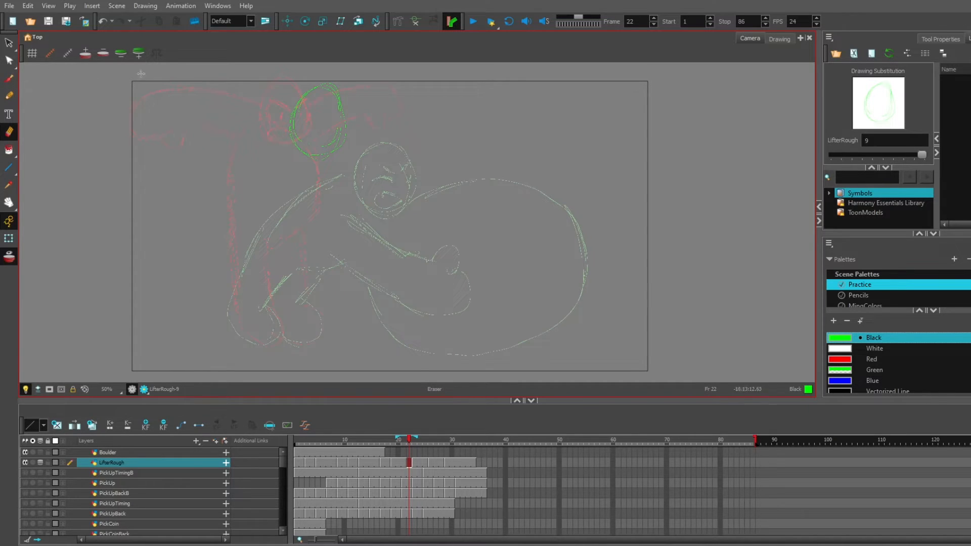
{"action": "key", "text": "alt+b"}
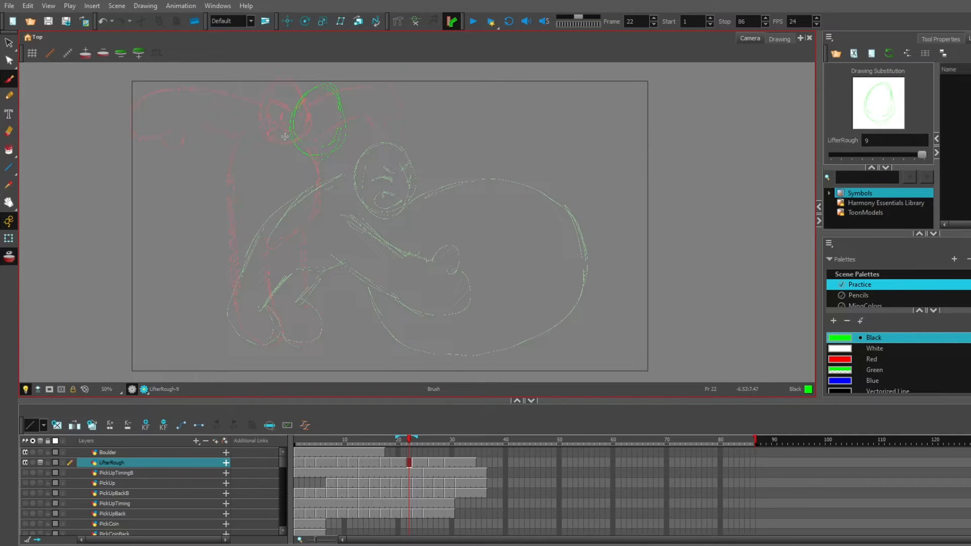
Draw the back line down from the head, the arm with a loop, and a long line down the body.
{"action": "left_click_drag", "start_coordinate": [291, 136], "coordinate": [194, 215]}
{"action": "mouse_move", "coordinate": [237, 179]}
{"action": "left_mouse_down"}
{"action": "mouse_move", "coordinate": [247, 206]}
{"action": "mouse_move", "coordinate": [191, 218]}
{"action": "left_mouse_up"}
{"action": "left_click_drag", "start_coordinate": [235, 181], "coordinate": [288, 178]}
{"action": "left_click_drag", "start_coordinate": [378, 132], "coordinate": [342, 135]}
{"action": "left_click_drag", "start_coordinate": [355, 173], "coordinate": [302, 245]}
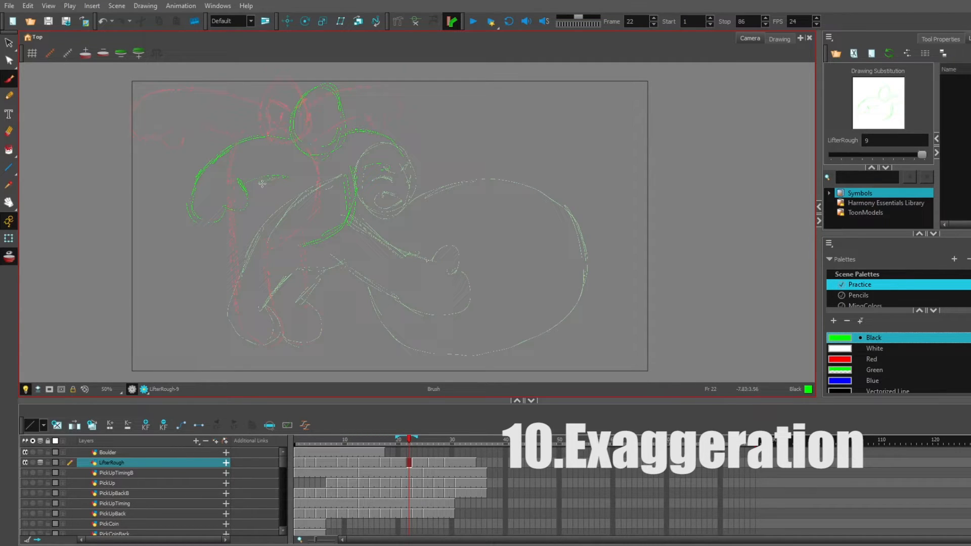
{"action": "left_click_drag", "start_coordinate": [261, 179], "coordinate": [231, 291]}
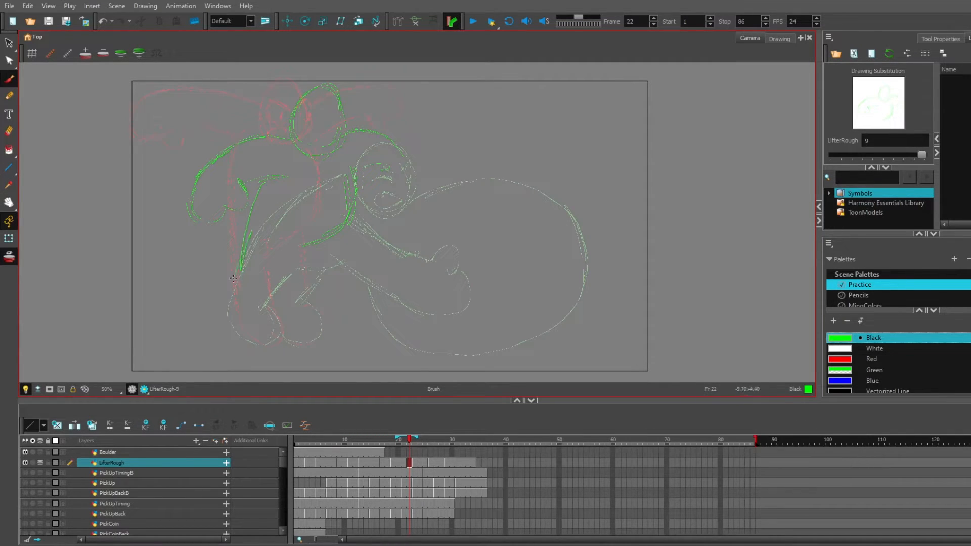
Outline the lower-left leg and foot, trace the back, and add arm strokes near the boulder.
{"action": "left_click_drag", "start_coordinate": [242, 337], "coordinate": [249, 209]}
{"action": "mouse_move", "coordinate": [254, 199]}
{"action": "left_mouse_down"}
{"action": "mouse_move", "coordinate": [226, 298]}
{"action": "mouse_move", "coordinate": [249, 235]}
{"action": "left_mouse_up"}
{"action": "left_click_drag", "start_coordinate": [291, 281], "coordinate": [285, 244]}
{"action": "left_click_drag", "start_coordinate": [308, 241], "coordinate": [311, 281]}
{"action": "mouse_move", "coordinate": [312, 243]}
{"action": "left_mouse_down"}
{"action": "mouse_move", "coordinate": [300, 299]}
{"action": "mouse_move", "coordinate": [304, 272]}
{"action": "left_mouse_up"}
{"action": "left_click", "coordinate": [410, 463]}
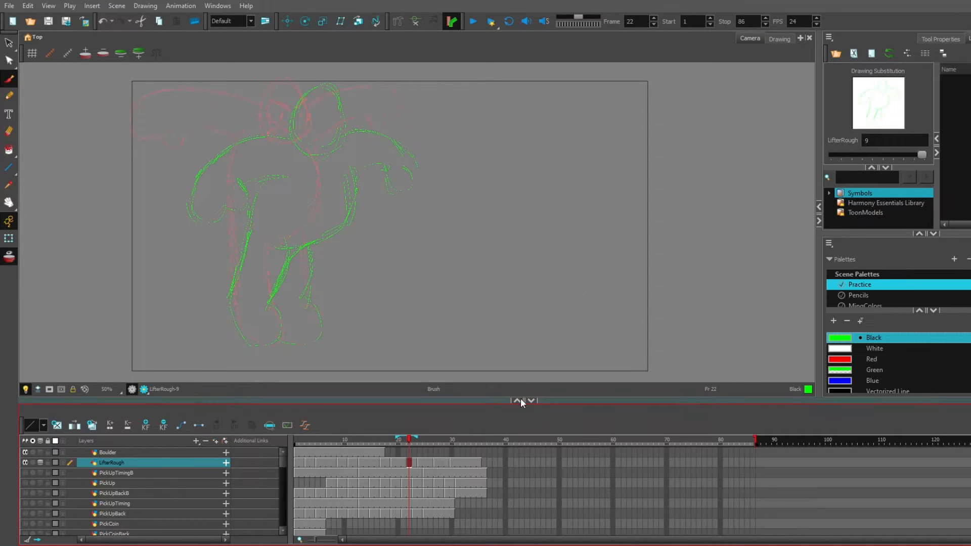
{"action": "left_click_drag", "start_coordinate": [417, 441], "coordinate": [425, 442]}
{"action": "left_click", "coordinate": [384, 453]}
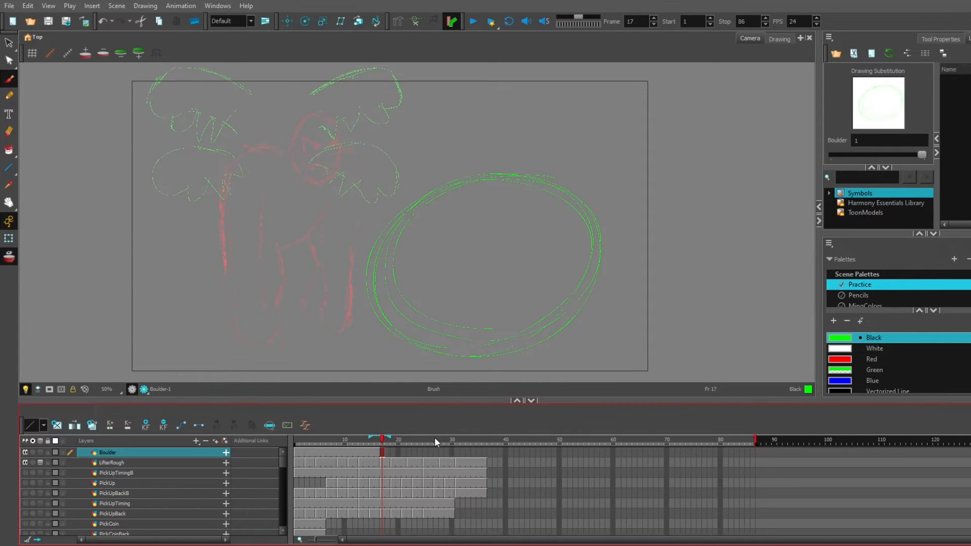
{"action": "left_click", "coordinate": [419, 447]}
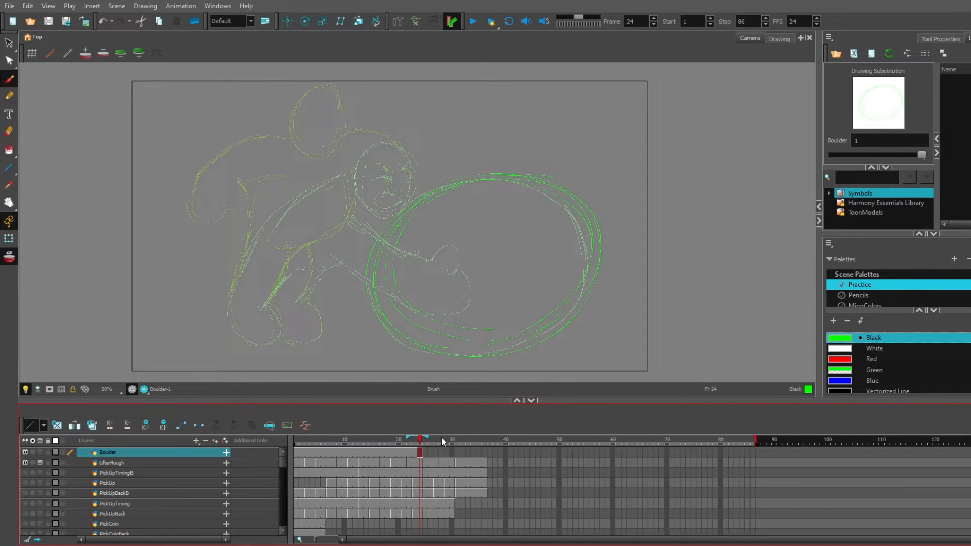
{"action": "left_click", "coordinate": [425, 461]}
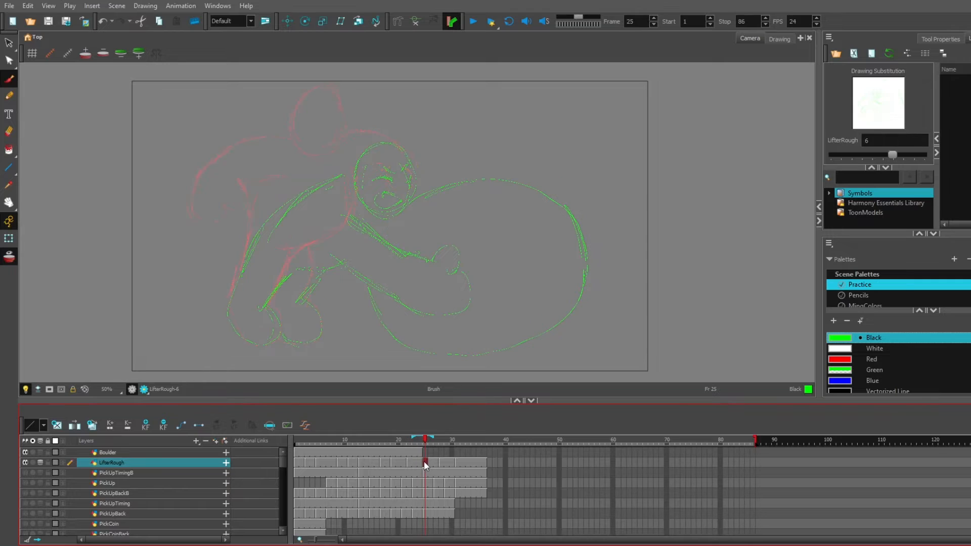
{"action": "left_click", "coordinate": [417, 460]}
{"action": "left_click", "coordinate": [419, 439]}
{"action": "key", "text": "comma"}
{"action": "left_click", "coordinate": [429, 441]}
{"action": "left_click", "coordinate": [415, 441]}
Drag the onion-skin marker right to show the crouched pose and add a short head stroke, then ready the eraser.
{"action": "left_click_drag", "start_coordinate": [416, 440], "coordinate": [432, 441]}
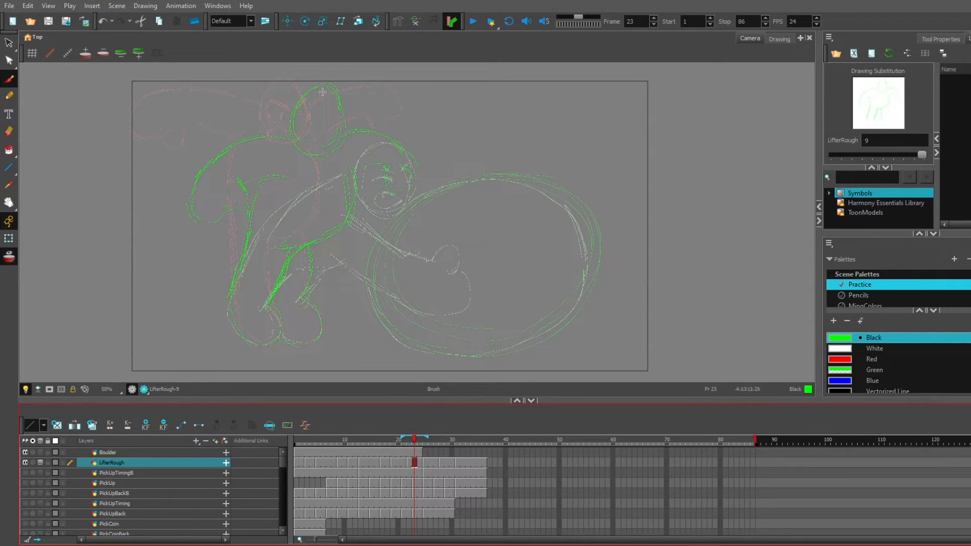
{"action": "mouse_move", "coordinate": [323, 120]}
{"action": "left_mouse_down"}
{"action": "mouse_move", "coordinate": [303, 116]}
{"action": "mouse_move", "coordinate": [328, 132]}
{"action": "mouse_move", "coordinate": [317, 130]}
{"action": "mouse_move", "coordinate": [339, 130]}
{"action": "left_mouse_up"}
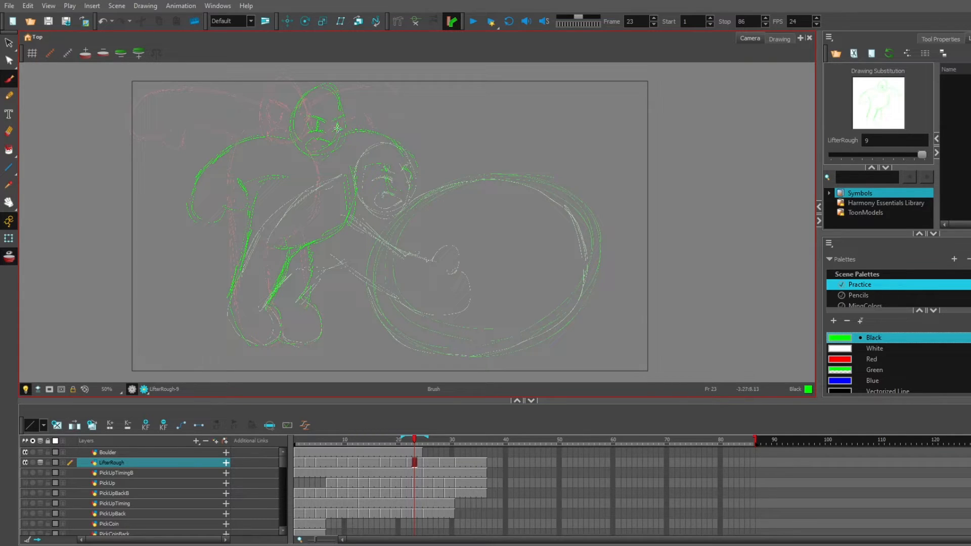
{"action": "key", "text": "alt+e"}
Play the animation from frame 1 and scrub through frames 13, 18 and 25 to review the poses.
{"action": "left_click", "coordinate": [297, 440]}
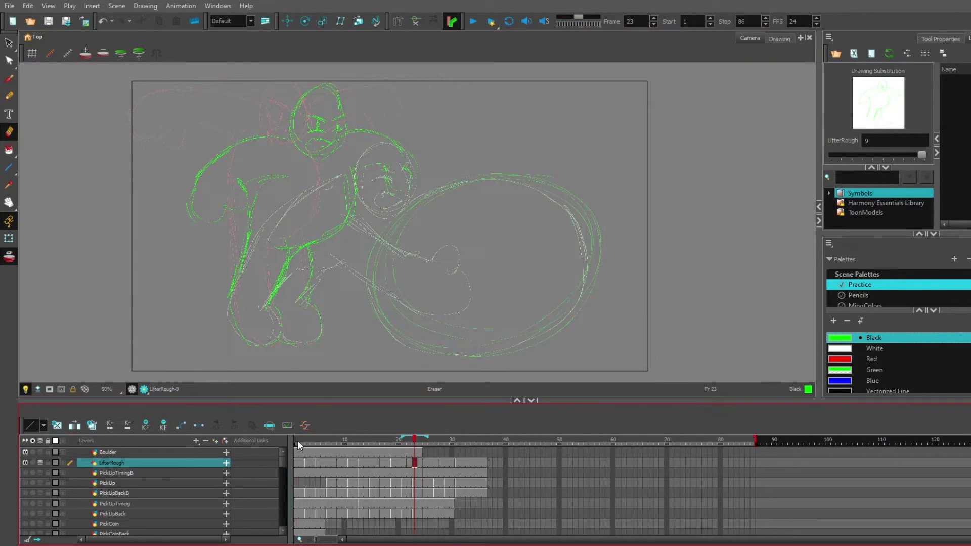
{"action": "left_click", "coordinate": [471, 22]}
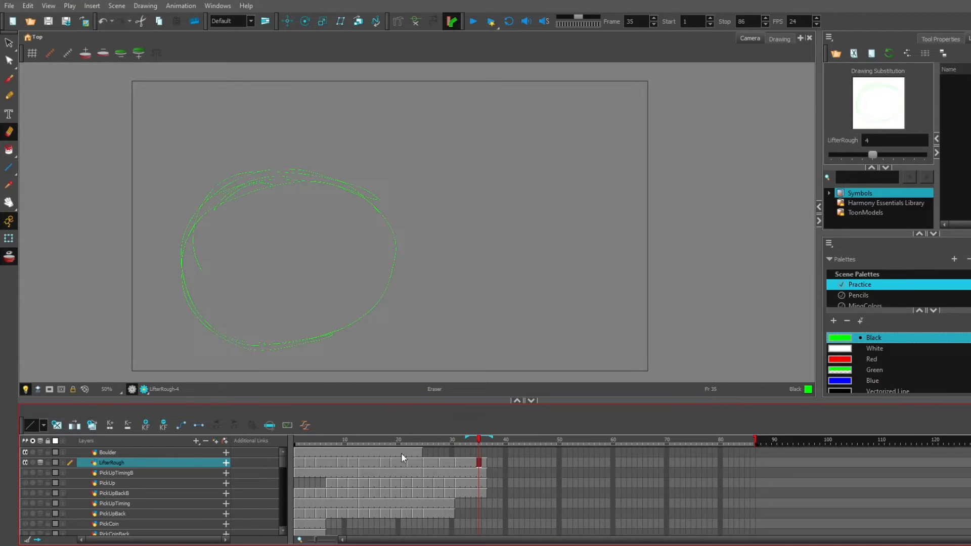
{"action": "left_click", "coordinate": [361, 440]}
{"action": "left_click_drag", "start_coordinate": [432, 439], "coordinate": [300, 443]}
{"action": "left_click", "coordinate": [472, 24]}
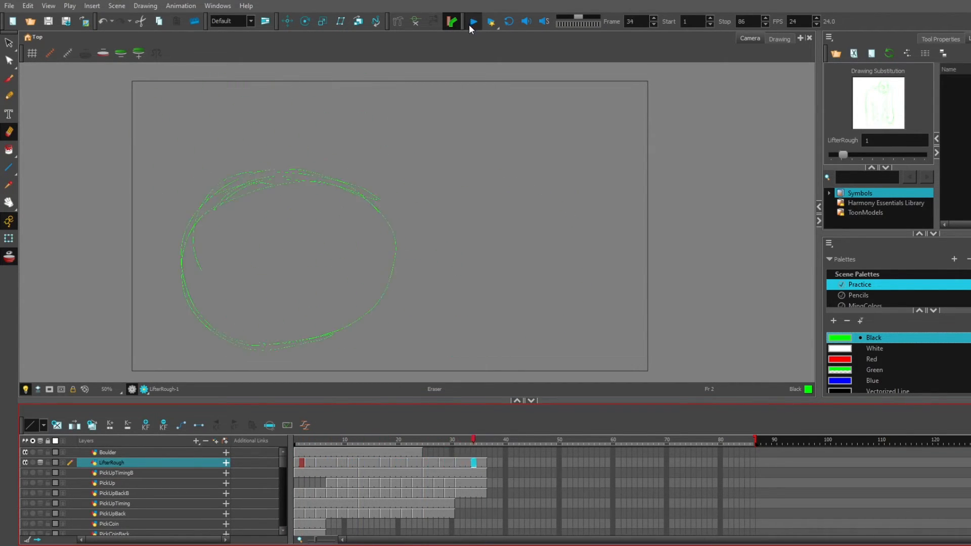
{"action": "left_click", "coordinate": [469, 25]}
{"action": "left_click_drag", "start_coordinate": [552, 442], "coordinate": [315, 442]}
{"action": "left_click_drag", "start_coordinate": [415, 441], "coordinate": [427, 439]}
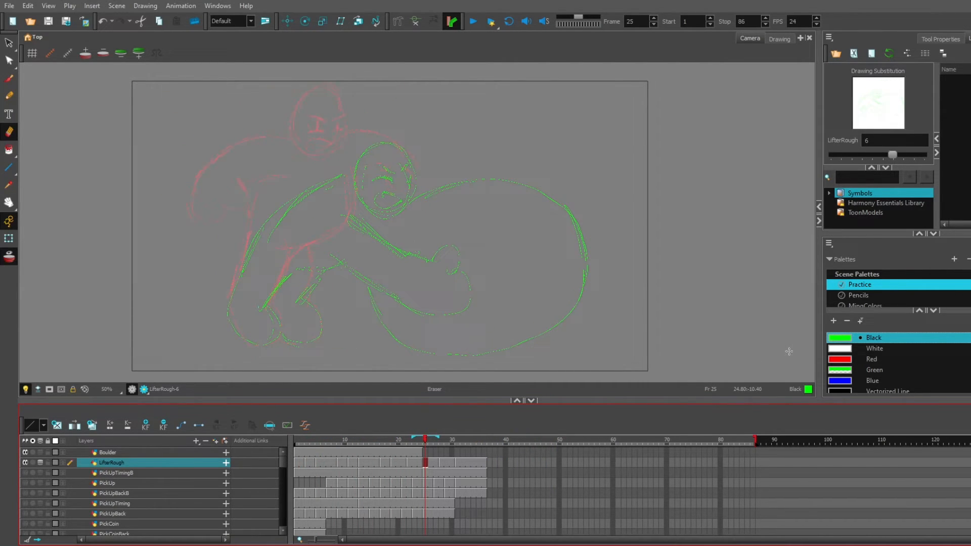
Shorten the playback range to end at frame 30, replay it, and enable Onion Skin on LifterRough near frame 16.
{"action": "left_click_drag", "start_coordinate": [754, 440], "coordinate": [457, 448]}
{"action": "left_click", "coordinate": [298, 439]}
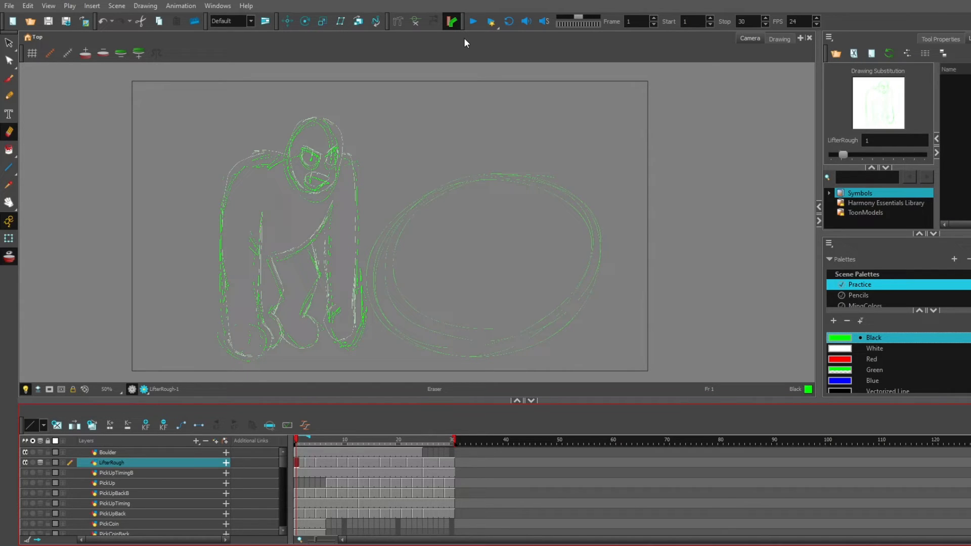
{"action": "left_click", "coordinate": [472, 22]}
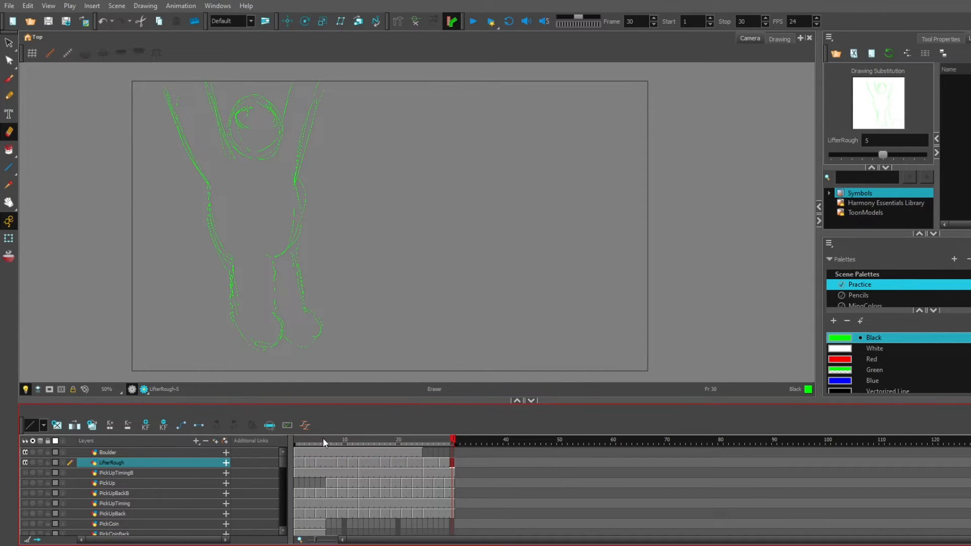
{"action": "left_click_drag", "start_coordinate": [323, 441], "coordinate": [389, 453]}
{"action": "left_click", "coordinate": [39, 464]}
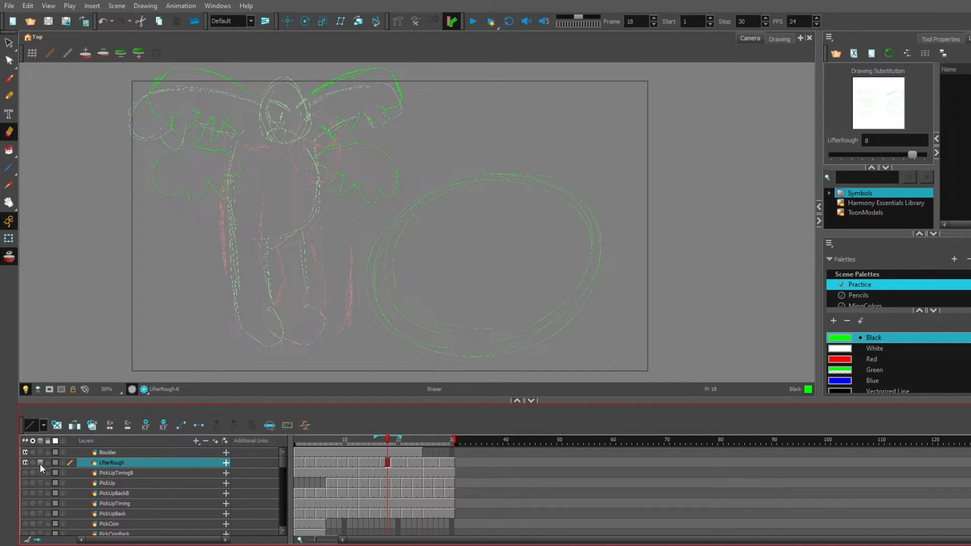
Brush bold green lines over drawing 8's head, right side and chest.
{"action": "left_click", "coordinate": [10, 78]}
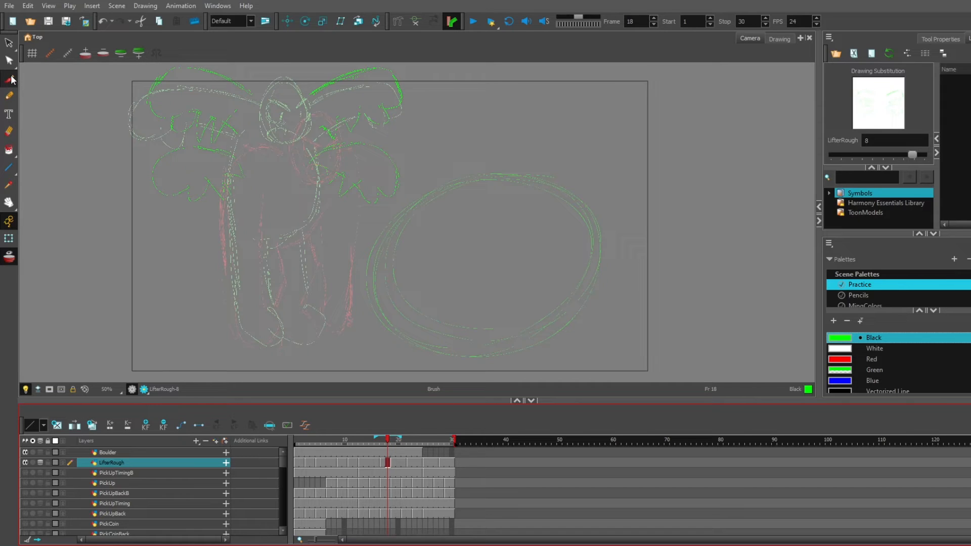
{"action": "mouse_move", "coordinate": [253, 83]}
{"action": "left_mouse_down"}
{"action": "mouse_move", "coordinate": [281, 66]}
{"action": "mouse_move", "coordinate": [302, 77]}
{"action": "mouse_move", "coordinate": [296, 132]}
{"action": "mouse_move", "coordinate": [258, 87]}
{"action": "mouse_move", "coordinate": [256, 125]}
{"action": "left_mouse_up"}
{"action": "left_click_drag", "start_coordinate": [281, 67], "coordinate": [307, 86]}
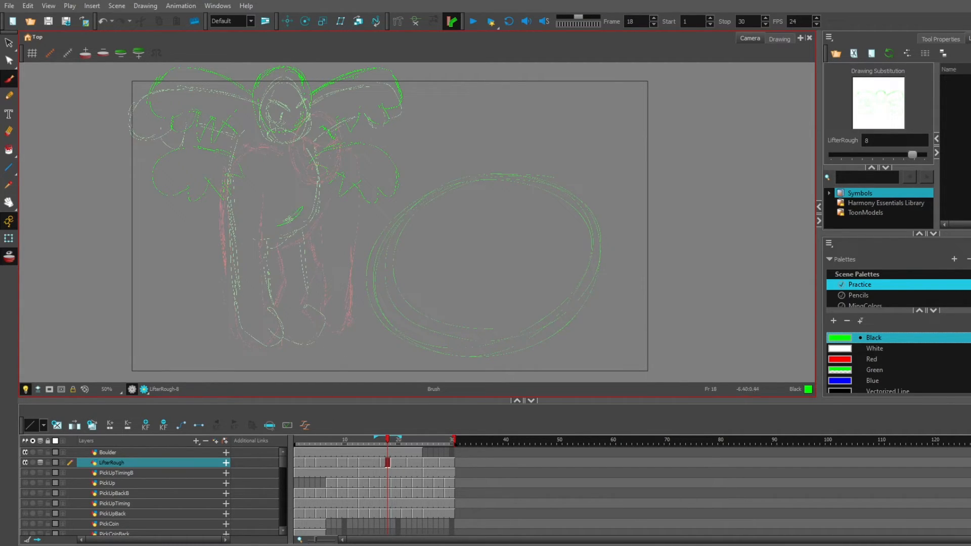
{"action": "left_click_drag", "start_coordinate": [316, 156], "coordinate": [286, 222]}
{"action": "left_click_drag", "start_coordinate": [295, 220], "coordinate": [307, 282]}
{"action": "left_click_drag", "start_coordinate": [303, 245], "coordinate": [309, 304]}
Add lines along the left leg and hip, undo the bad foot stroke, draw the chin and play it back.
{"action": "left_click_drag", "start_coordinate": [258, 228], "coordinate": [266, 289]}
{"action": "left_click_drag", "start_coordinate": [250, 234], "coordinate": [274, 234]}
{"action": "left_click_drag", "start_coordinate": [230, 189], "coordinate": [287, 303]}
{"action": "left_click_drag", "start_coordinate": [253, 345], "coordinate": [234, 328]}
{"action": "key", "text": "ctrl+z"}
{"action": "left_click_drag", "start_coordinate": [303, 125], "coordinate": [273, 136]}
{"action": "left_click", "coordinate": [472, 21]}
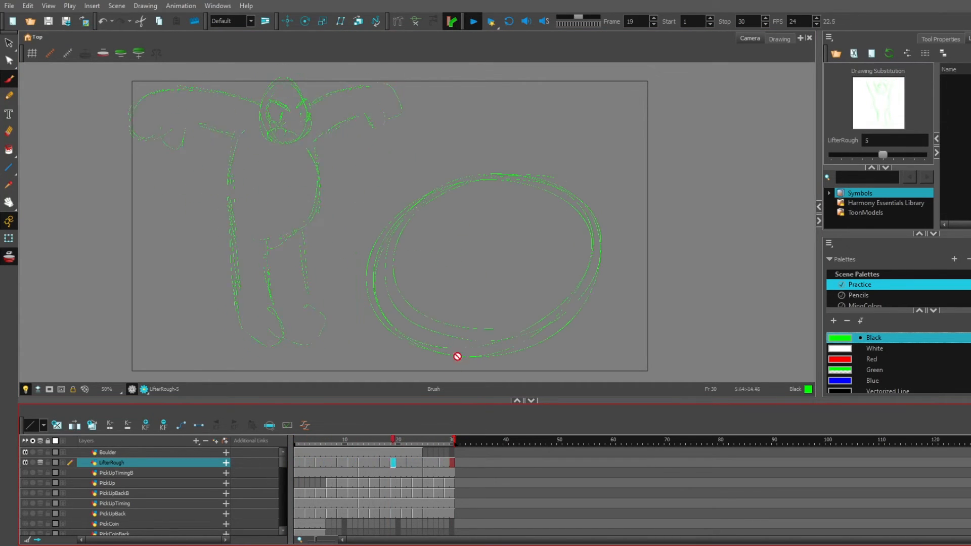
{"action": "left_click_drag", "start_coordinate": [351, 440], "coordinate": [381, 449]}
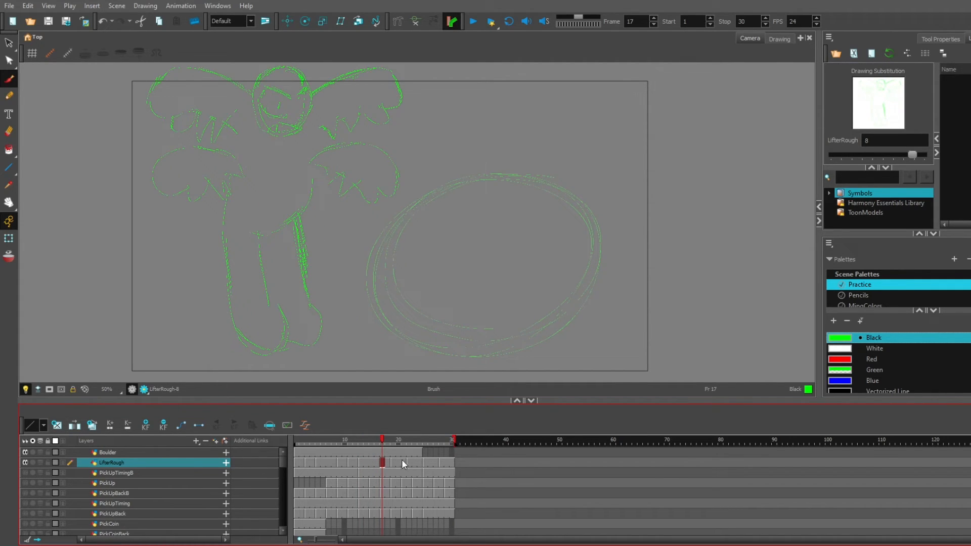
{"action": "left_click", "coordinate": [392, 463]}
{"action": "mouse_move", "coordinate": [355, 440]}
{"action": "left_mouse_down"}
{"action": "mouse_move", "coordinate": [376, 448]}
{"action": "mouse_move", "coordinate": [292, 453]}
{"action": "mouse_move", "coordinate": [426, 448]}
{"action": "left_mouse_up"}
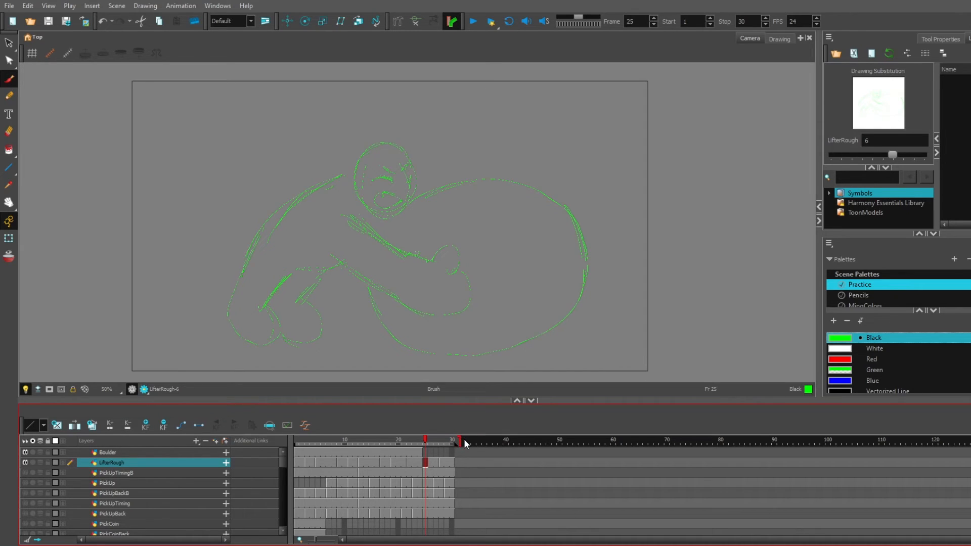
Extend the scene end to frame 37, clear the frame-25 cell and turn on Onion Skin for LifterRough.
{"action": "left_click_drag", "start_coordinate": [464, 439], "coordinate": [458, 431]}
{"action": "left_click_drag", "start_coordinate": [465, 438], "coordinate": [495, 440]}
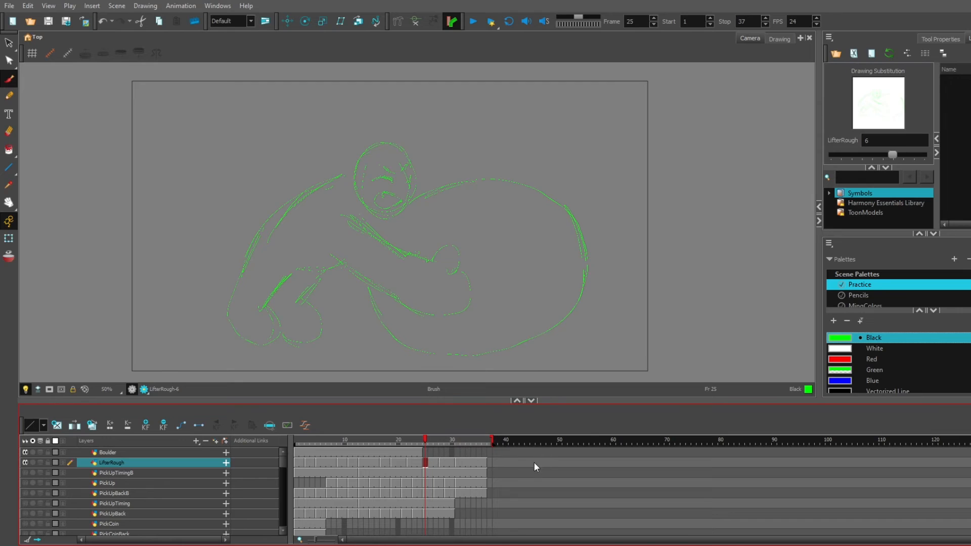
{"action": "key", "text": "Delete"}
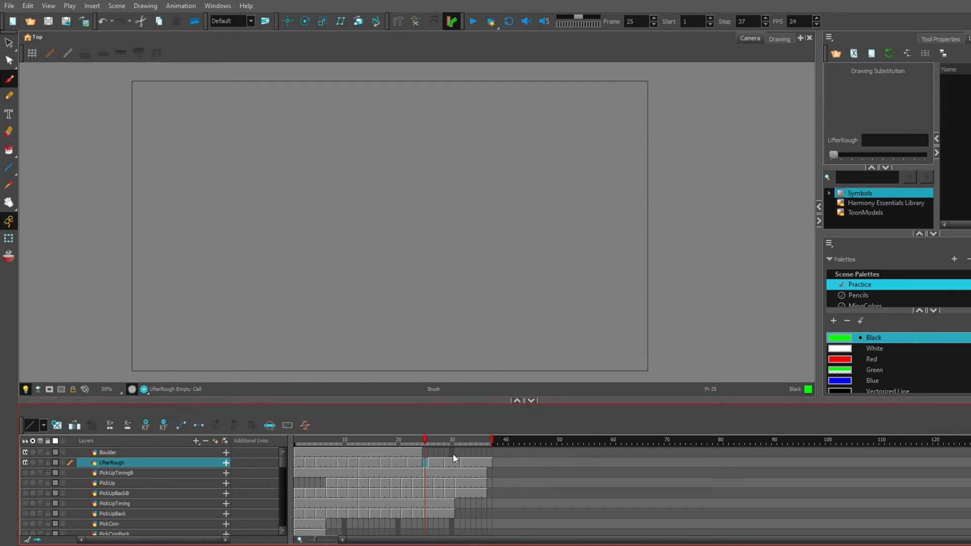
{"action": "left_click", "coordinate": [40, 464]}
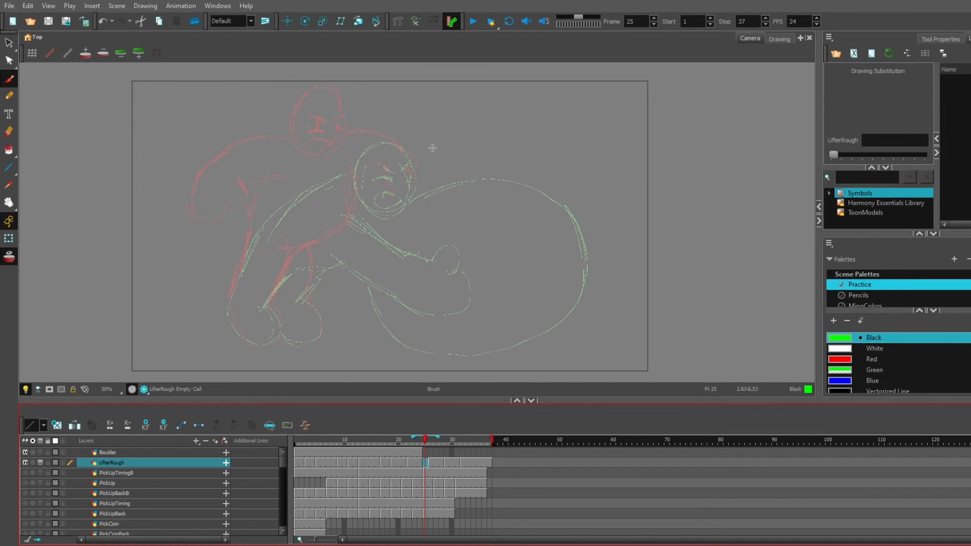
Sketch an oval green smear stroke over the head, erasing stray lines as needed.
{"action": "mouse_move", "coordinate": [419, 148]}
{"action": "left_mouse_down"}
{"action": "mouse_move", "coordinate": [443, 166]}
{"action": "mouse_move", "coordinate": [336, 133]}
{"action": "mouse_move", "coordinate": [379, 182]}
{"action": "mouse_move", "coordinate": [391, 180]}
{"action": "left_mouse_up"}
{"action": "key", "text": "alt+e"}
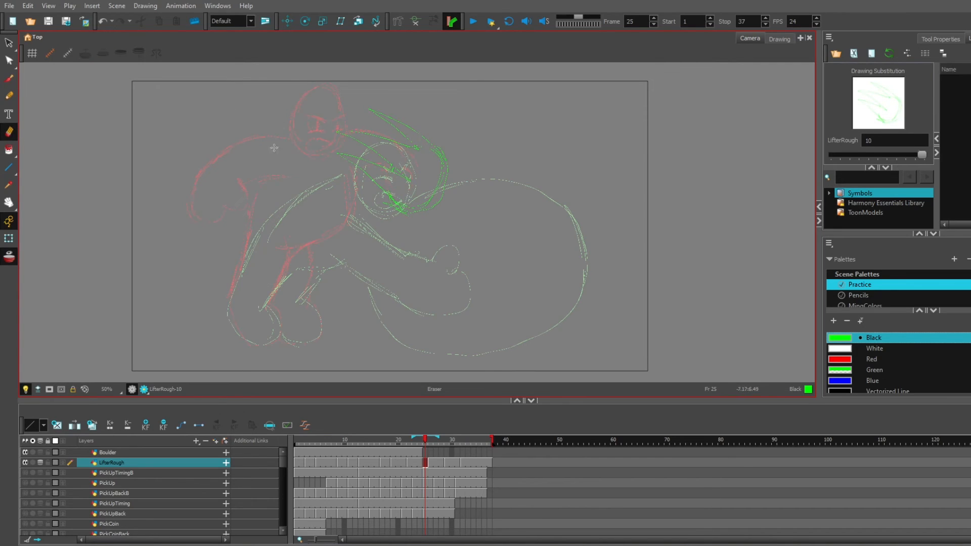
{"action": "left_click", "coordinate": [10, 80]}
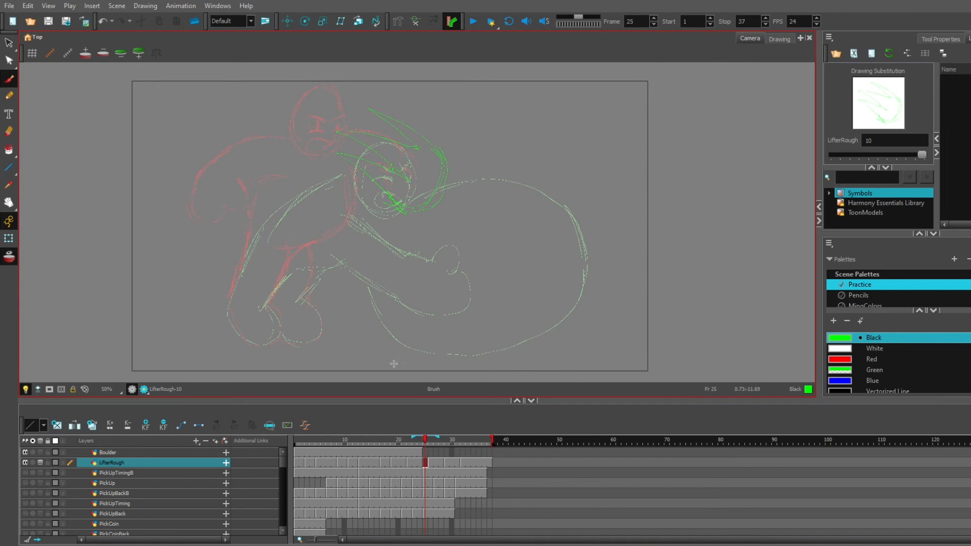